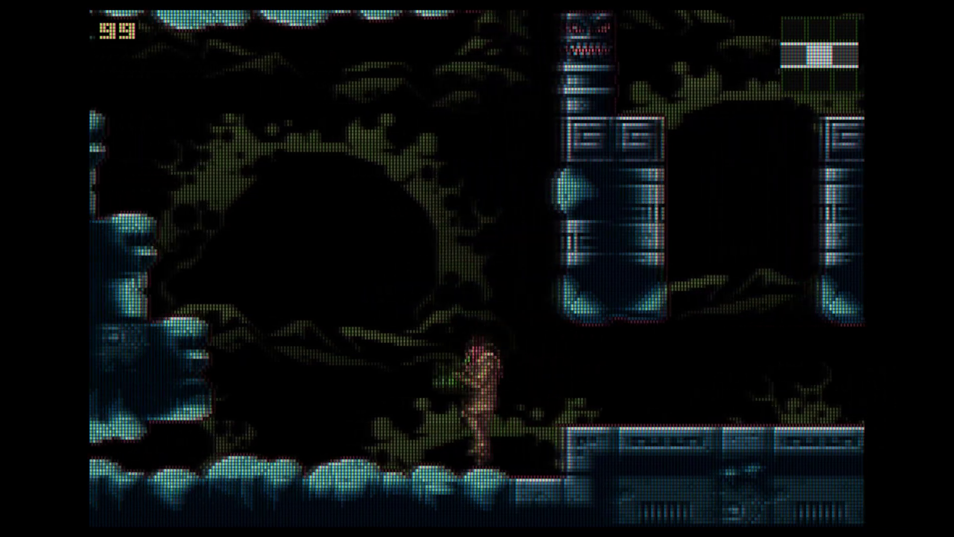
key("Left")
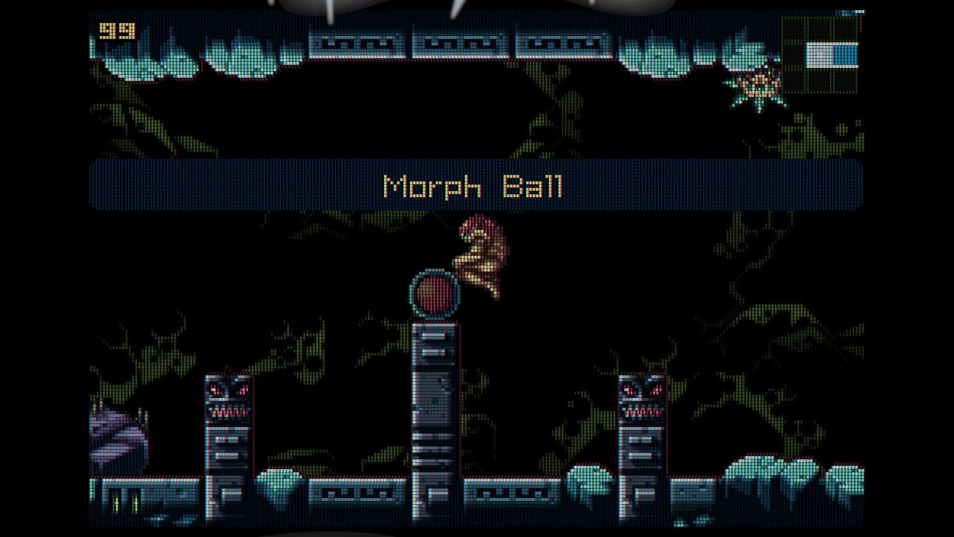
Run Samus left and spin-jump, then open and close the equipment status screen
key("Return")
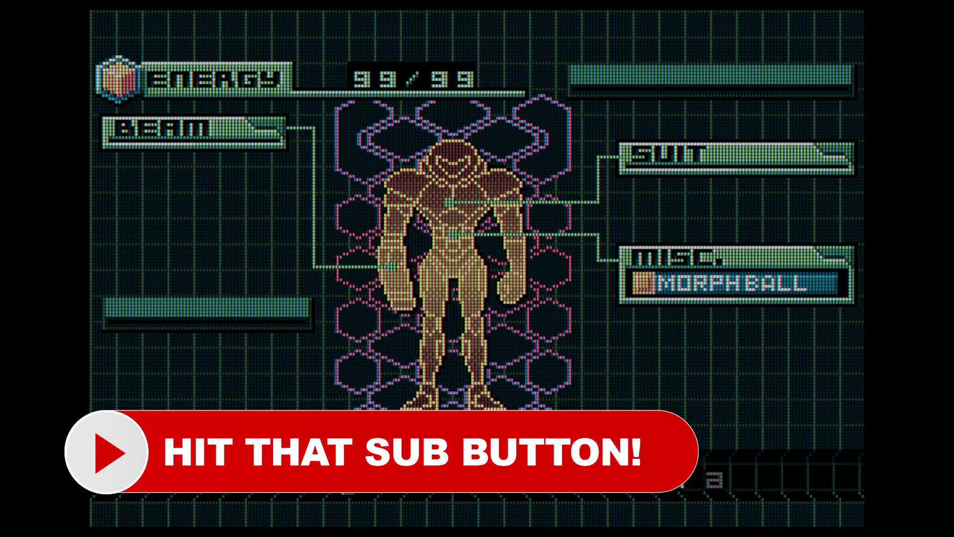
key("Return")
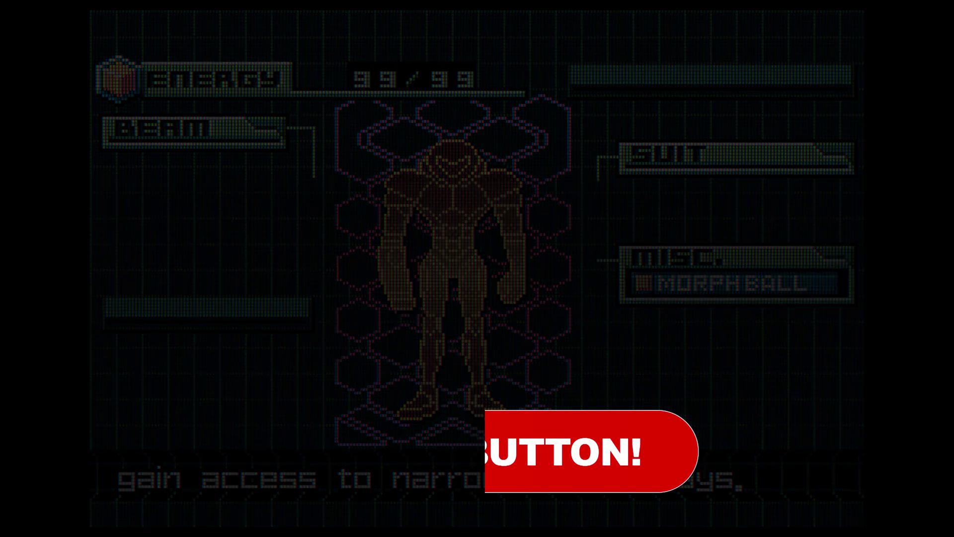
Run Samus right through the cavern, rolling as a ball and shooting the spiky enemy
key("Right")
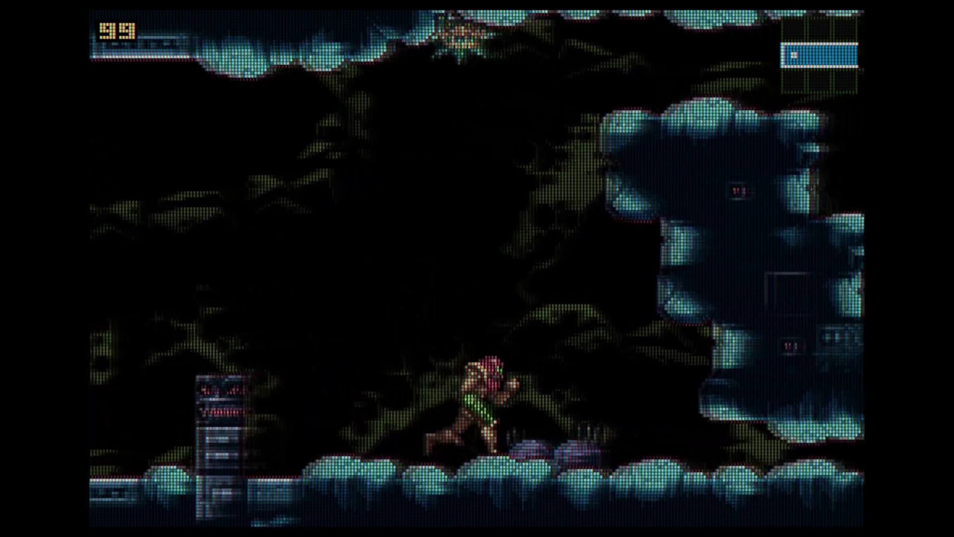
key("Down")
key("Down")
key("Right")
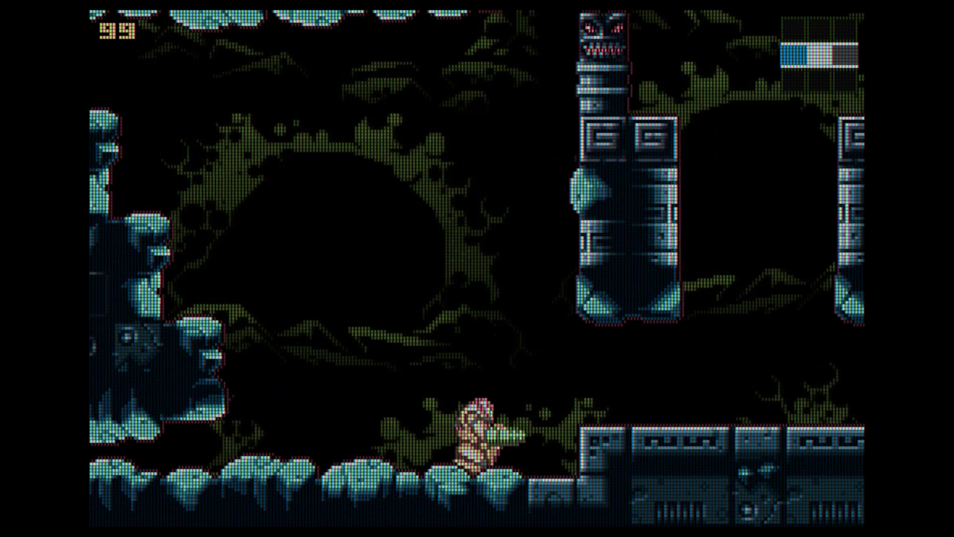
key("Up")
key("Right")
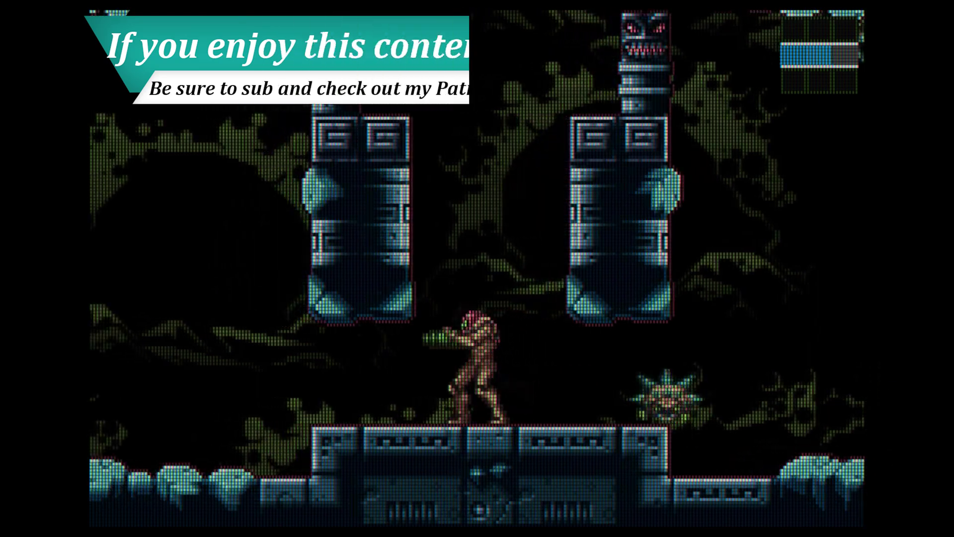
key("x")
key("Right")
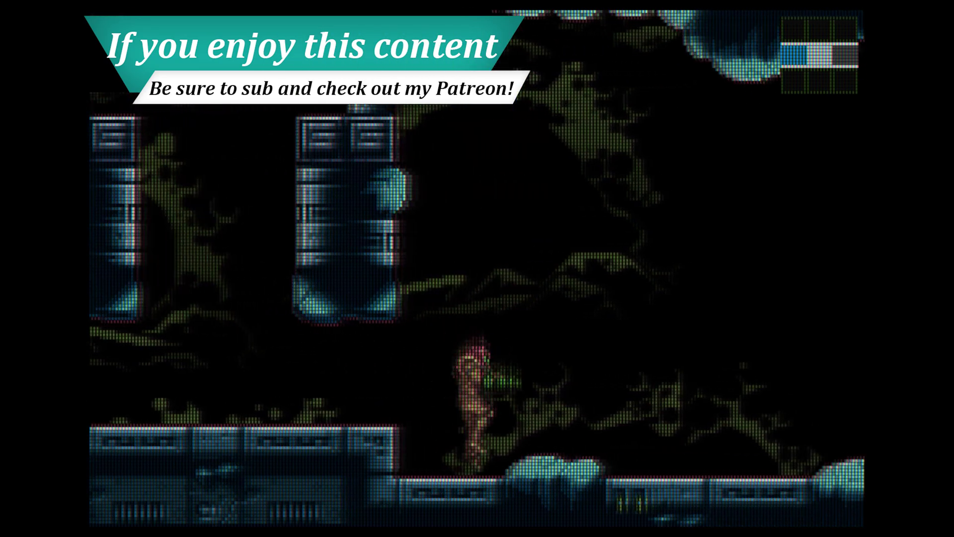
key("Right")
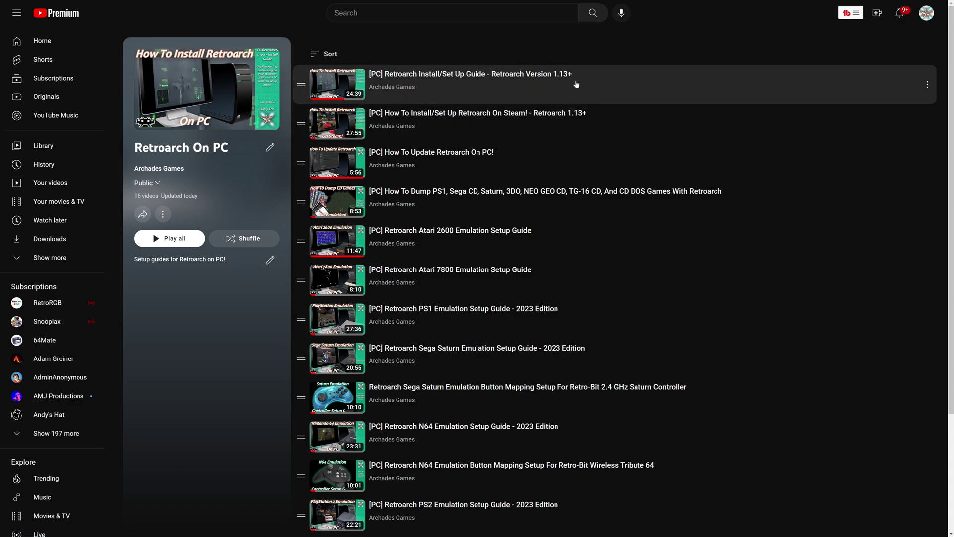
Scroll the Retroarch On PC playlist down and back up to review the setup guides
scroll(582, 98, "down", 3)
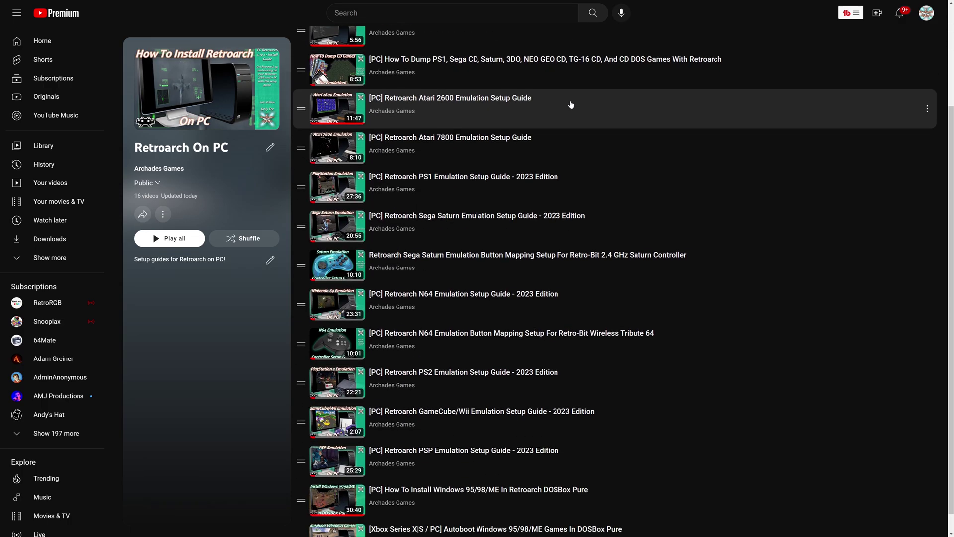
scroll(489, 467, "up", 3)
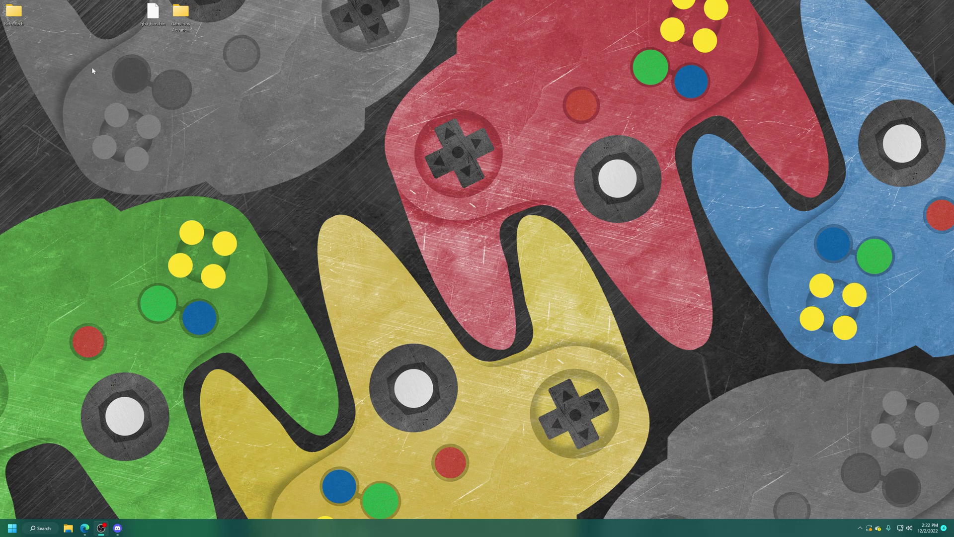
Select gba_bios.bin, clear the selection, and open the Gameboy Advance Games desktop folder
left_click(152, 14)
left_click_drag(127, 32, 131, 39)
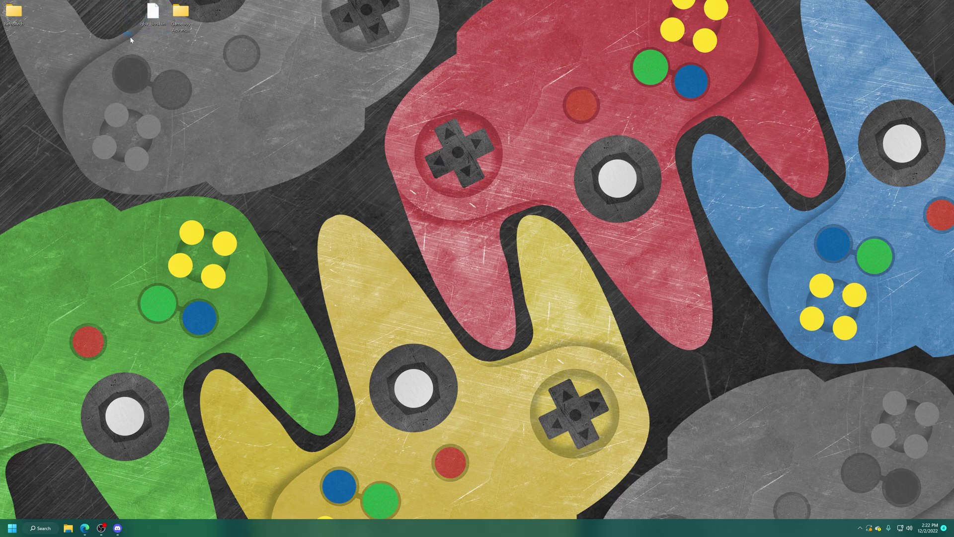
double_click(182, 15)
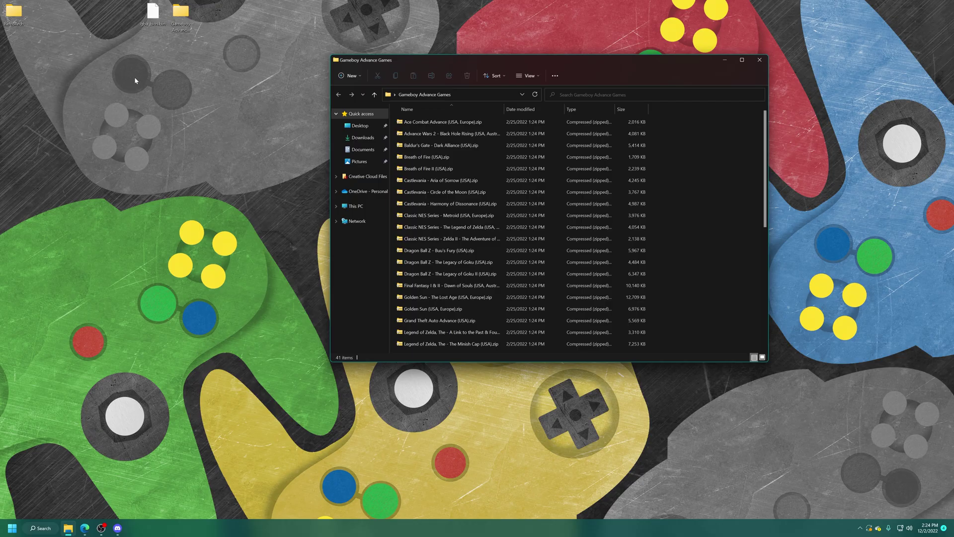
Move gba_bios.bin from the desktop into RetroArch-Win64\system, then close that window
left_click(153, 19)
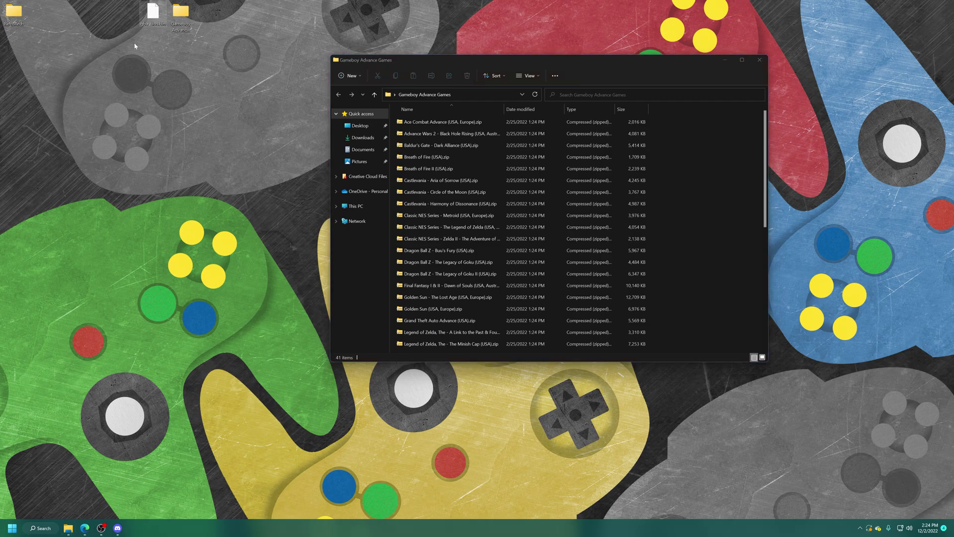
double_click(20, 20)
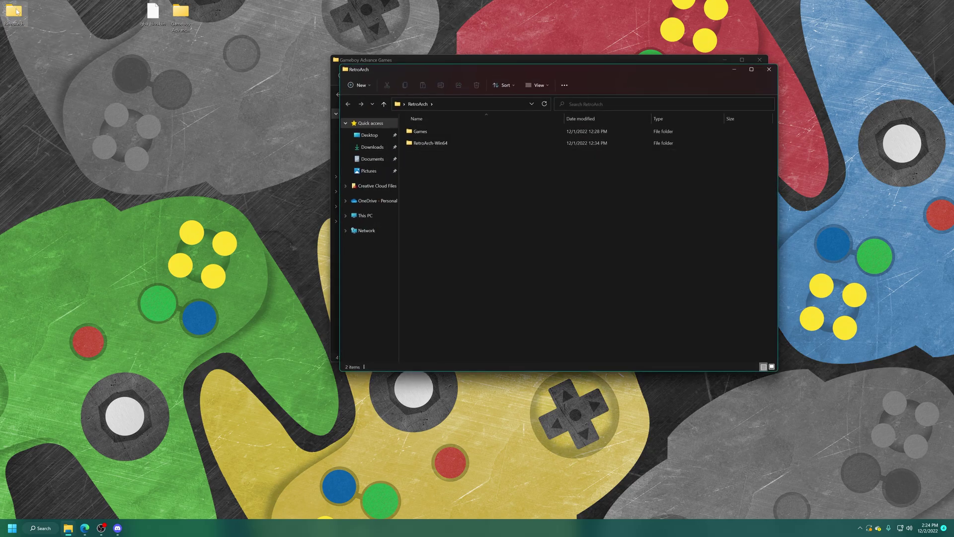
double_click(443, 143)
scroll(453, 194, "down", 3)
double_click(420, 263)
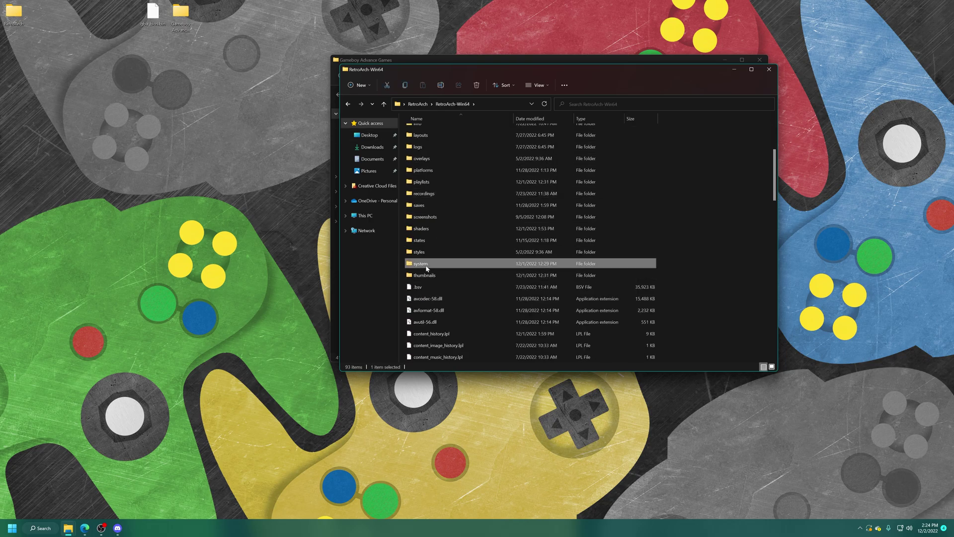
left_click_drag(153, 13, 439, 305)
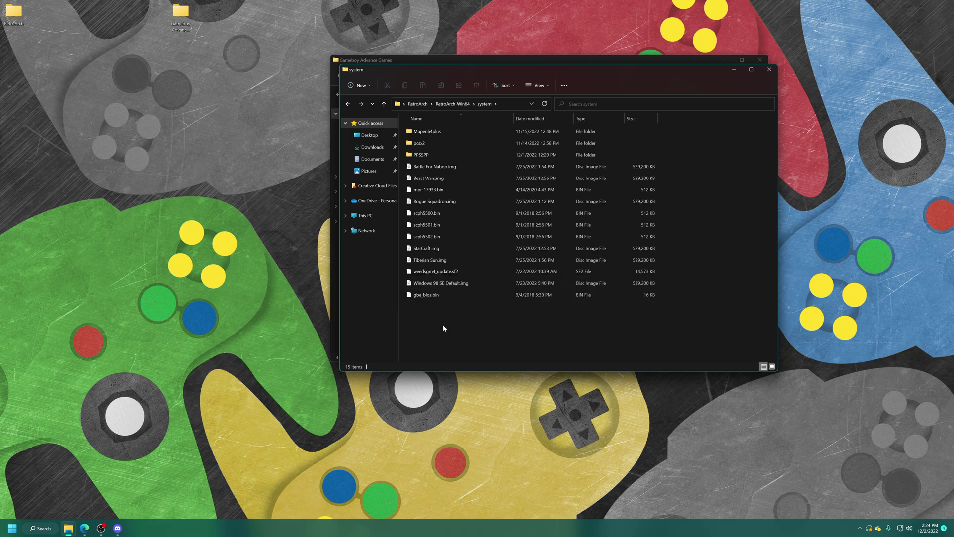
key("ctrl+w")
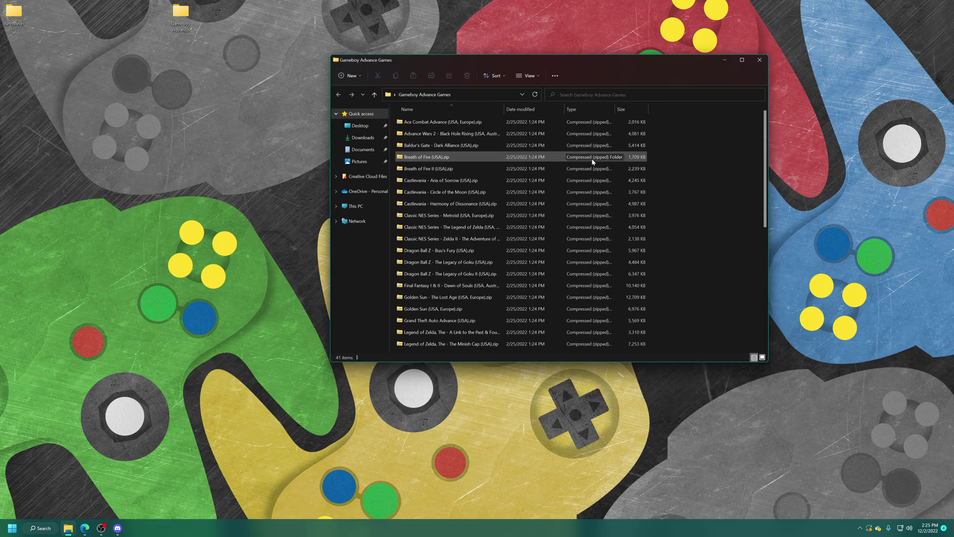
Check that Ace Combat Advance (USA, Europe).zip holds one .gba file, then close the folder
double_click(435, 124)
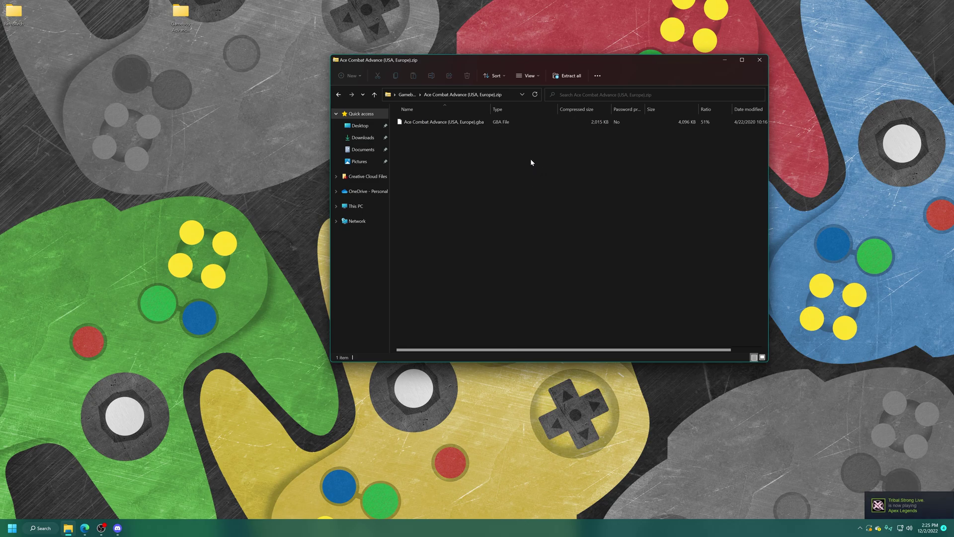
key("alt+Left")
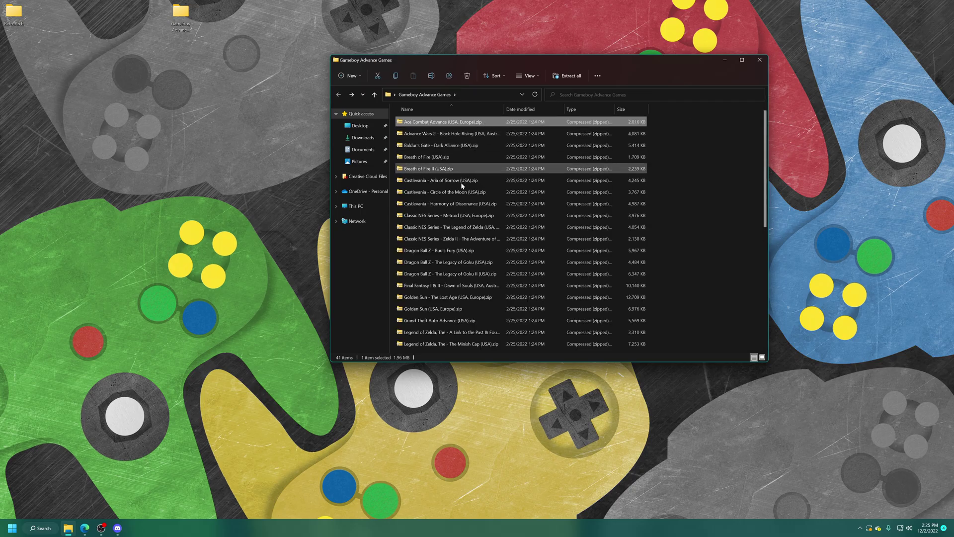
scroll(469, 282, "down", 7)
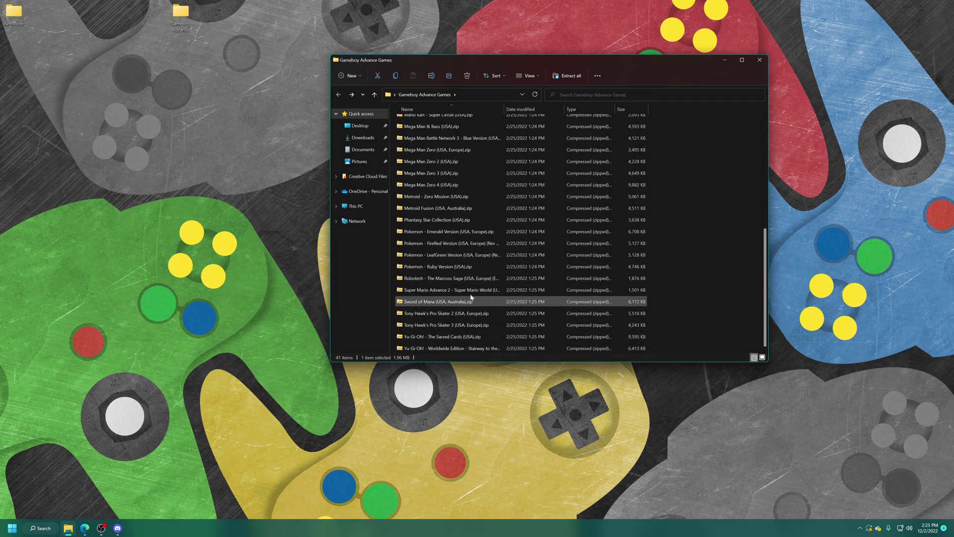
scroll(470, 295, "up", 7)
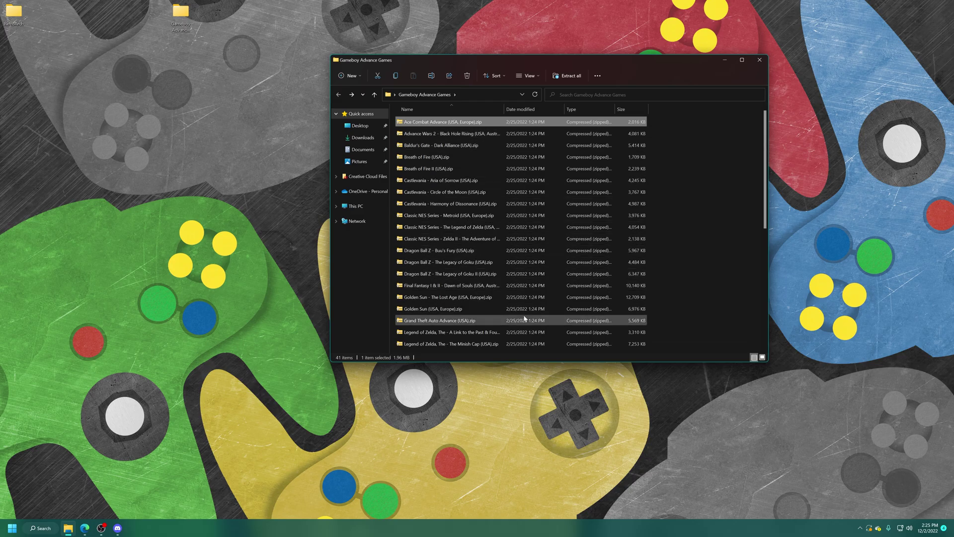
key("alt+F4")
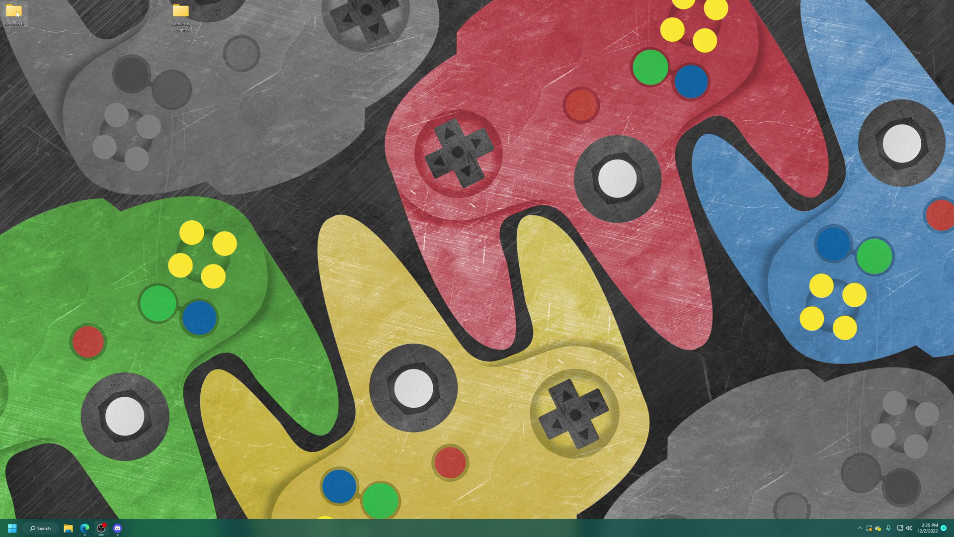
Move the desktop Gameboy Advance Games folder into RetroArch\Games
double_click(17, 14)
double_click(412, 130)
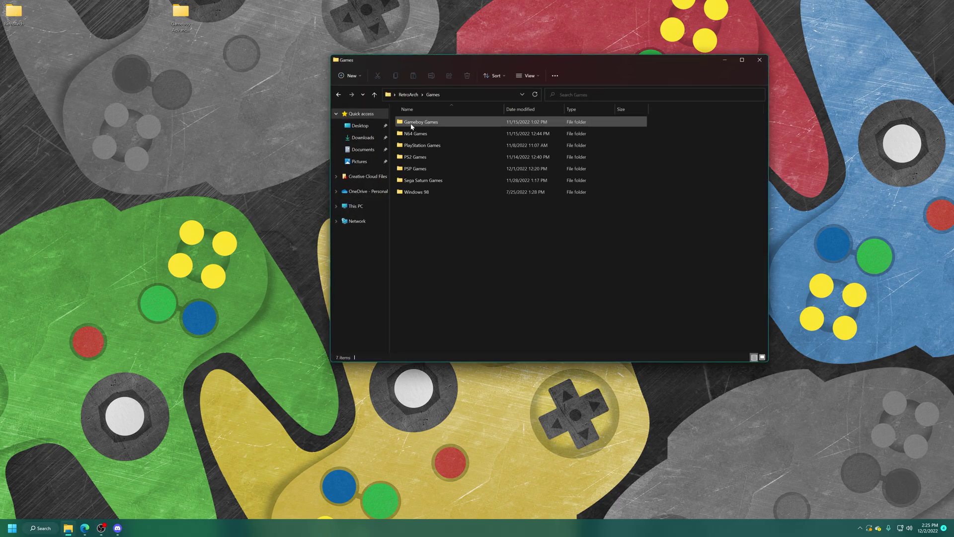
left_click_drag(181, 15, 472, 273)
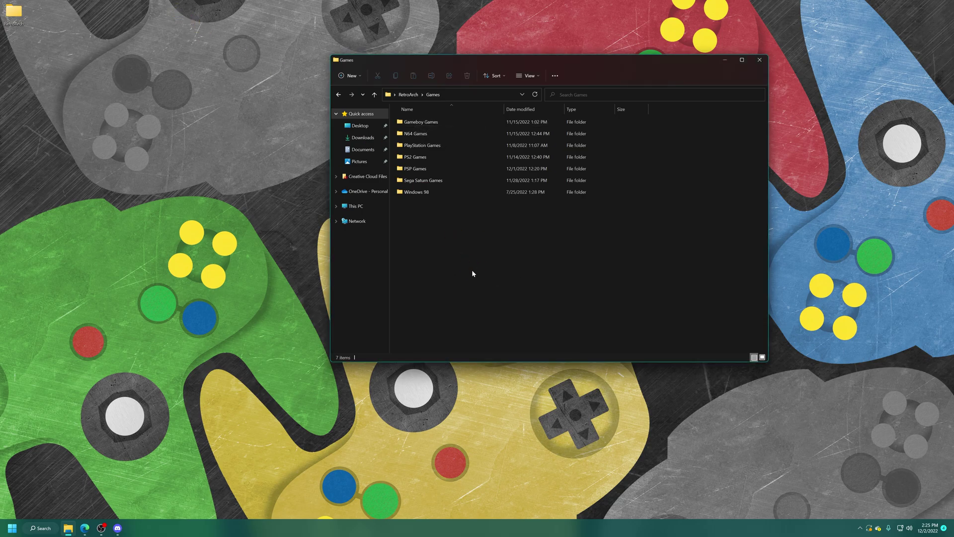
left_click(514, 277)
Launch retroarch.exe from the RetroArch-Win64 folder
key("alt+Up")
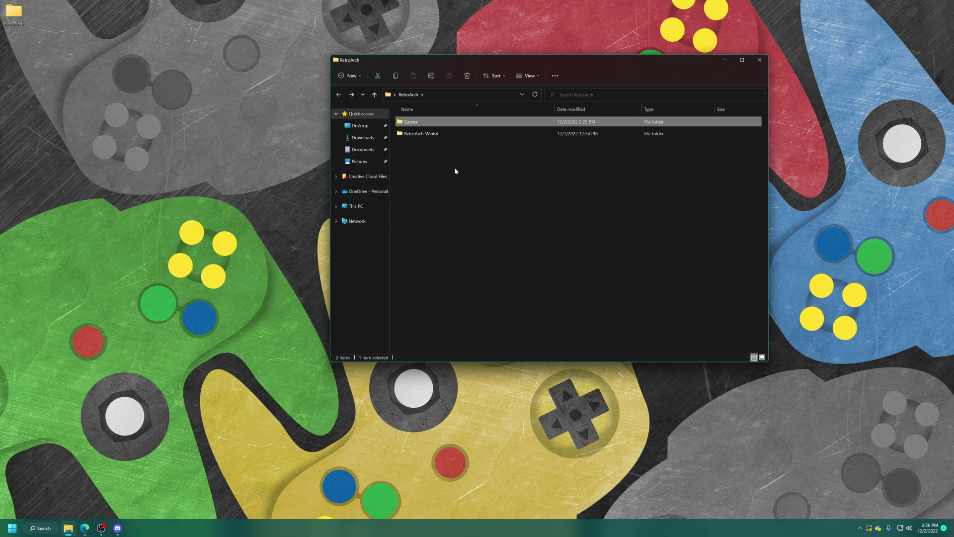
double_click(437, 133)
scroll(434, 258, "down", 15)
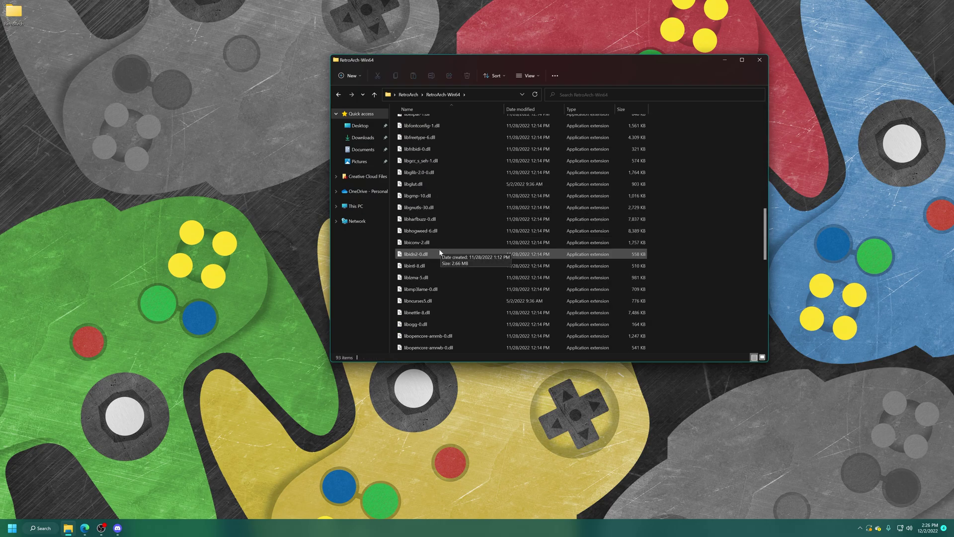
scroll(434, 258, "down", 4)
double_click(417, 278)
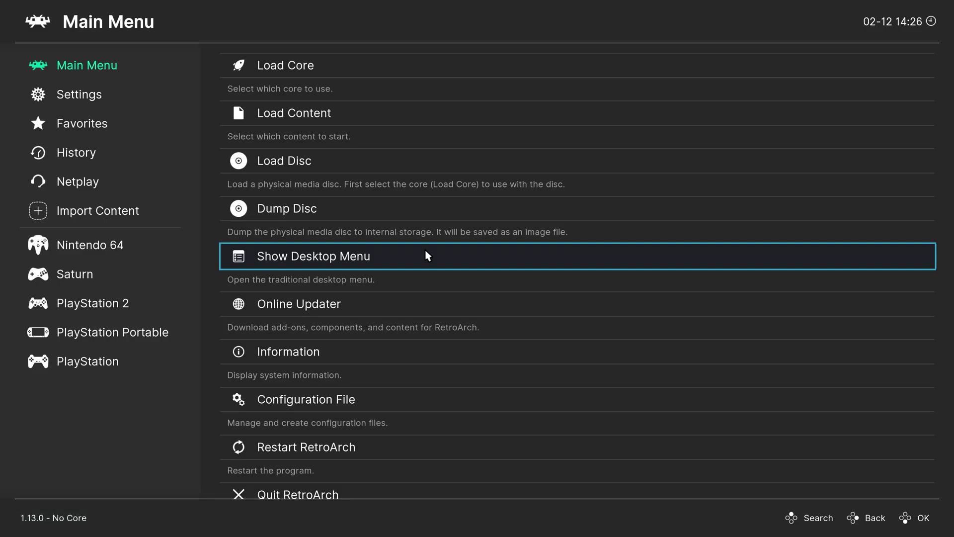
Install Nintendo - Game Boy Advance (mGBA) from the Online Updater's Core Downloader, then return to Main Menu
key("Down")
key("Up")
key("Down")
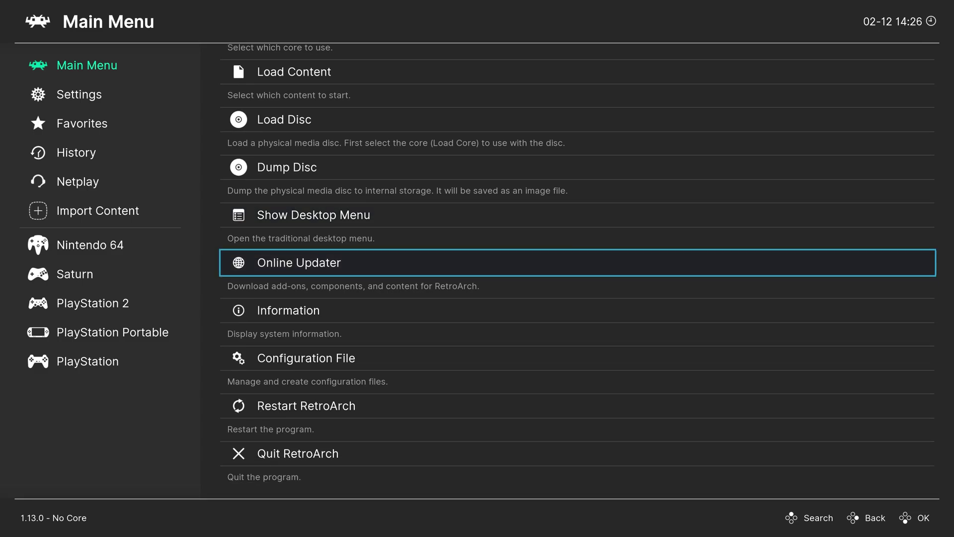
key("Return")
key("Return")
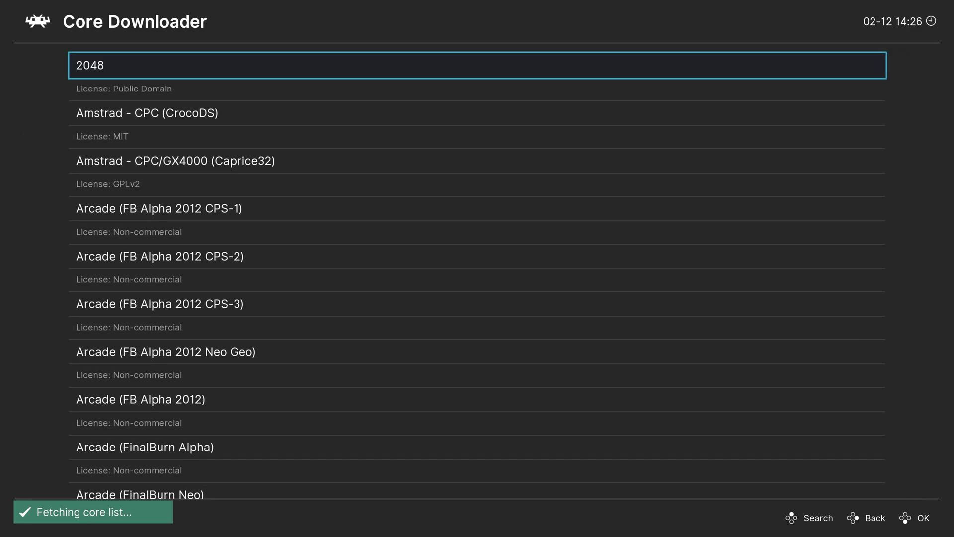
key("Down")
key("Down")
key("Down")
key("Down")
key("Down")
key("Down")
key("Down")
key("Down")
key("Down")
key("Down")
key("Up")
key("Up")
key("Up")
key("Up")
key("Up")
key("Up")
key("Up")
key("Up")
key("Up")
key("Up")
key("Up")
key("Up")
key("Up")
key("Up")
key("Up")
key("Up")
key("Up")
key("Up")
key("Up")
key("Up")
key("Up")
key("Up")
key("Up")
key("Up")
key("Up")
key("Up")
key("Up")
key("Up")
key("Up")
key("Up")
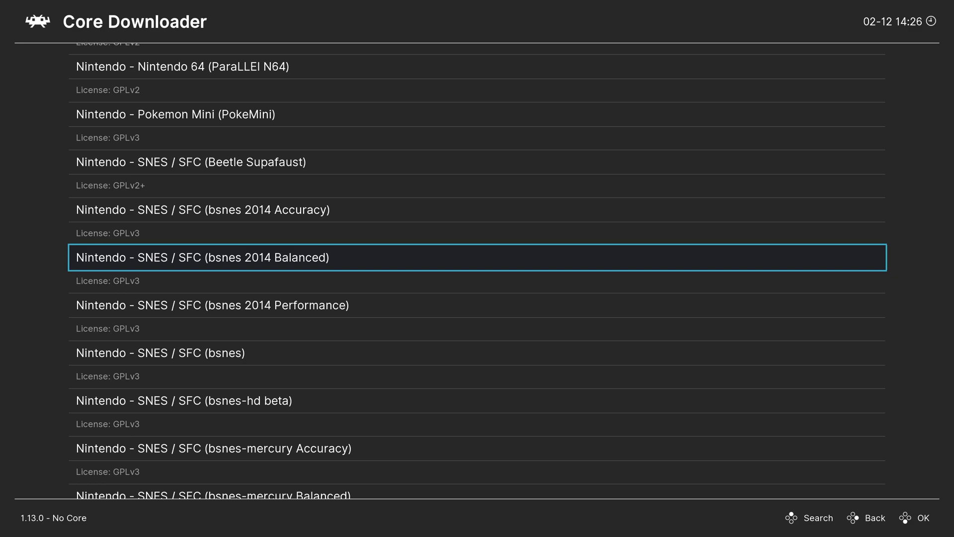
key("Up")
key("Up")
key("Up")
key("Up")
key("Up")
key("Up")
key("Up")
key("Up")
key("Up")
key("Up")
key("Up")
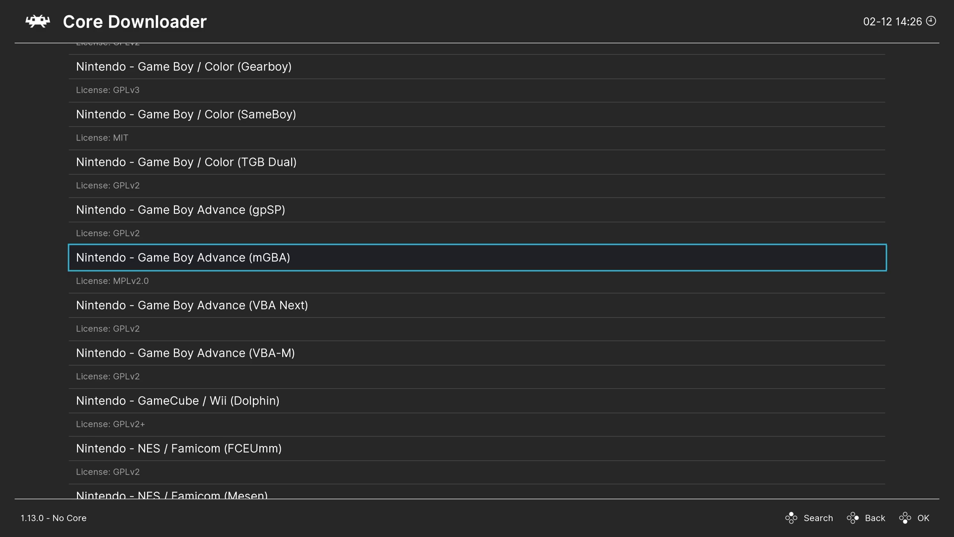
key("Return")
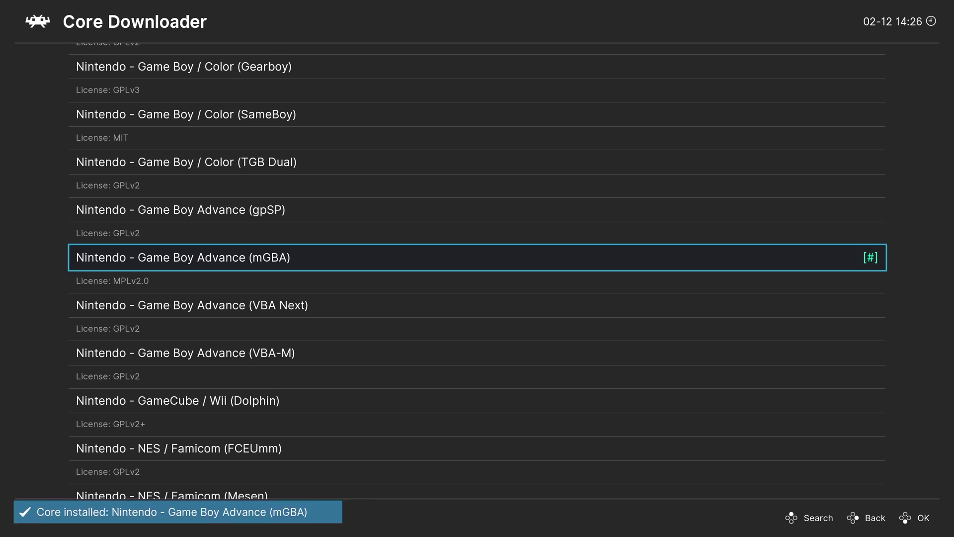
key("BackSpace")
key("BackSpace")
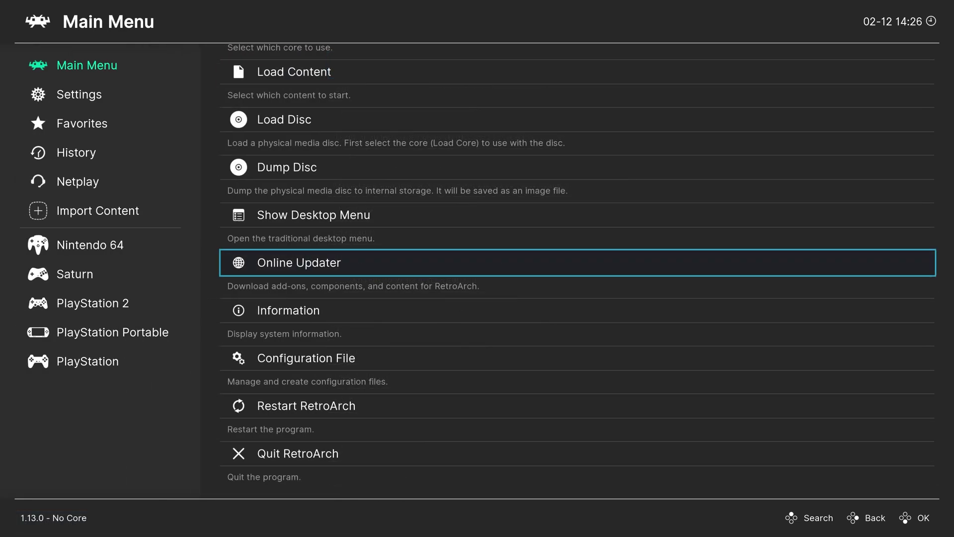
key("Up")
key("Up")
key("Up")
key("Up")
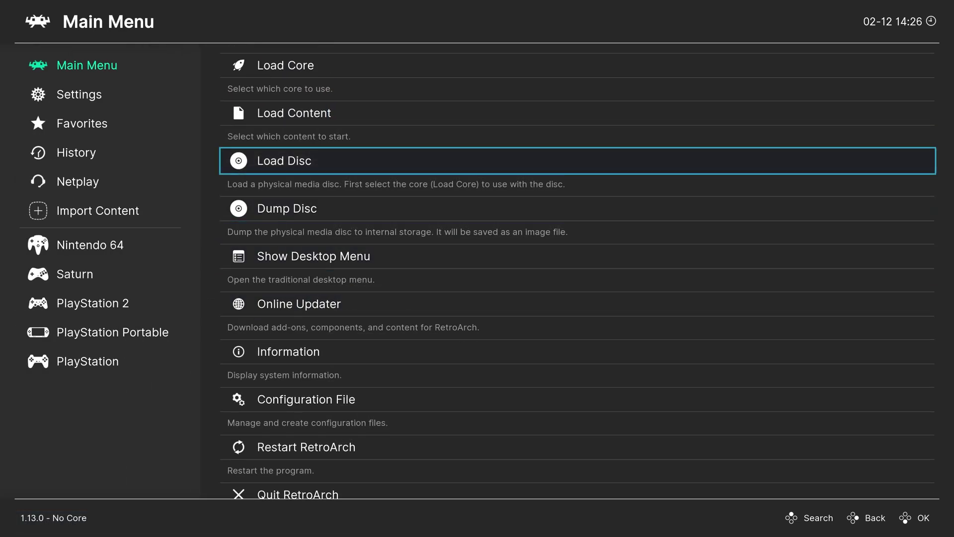
key("Return")
key("Down")
key("Down")
key("Down")
key("Down")
key("Return")
key("Down")
key("Down")
key("Down")
key("Down")
key("Down")
key("Down")
key("Down")
key("Down")
key("Down")
key("Down")
key("Down")
key("Down")
key("Down")
key("Down")
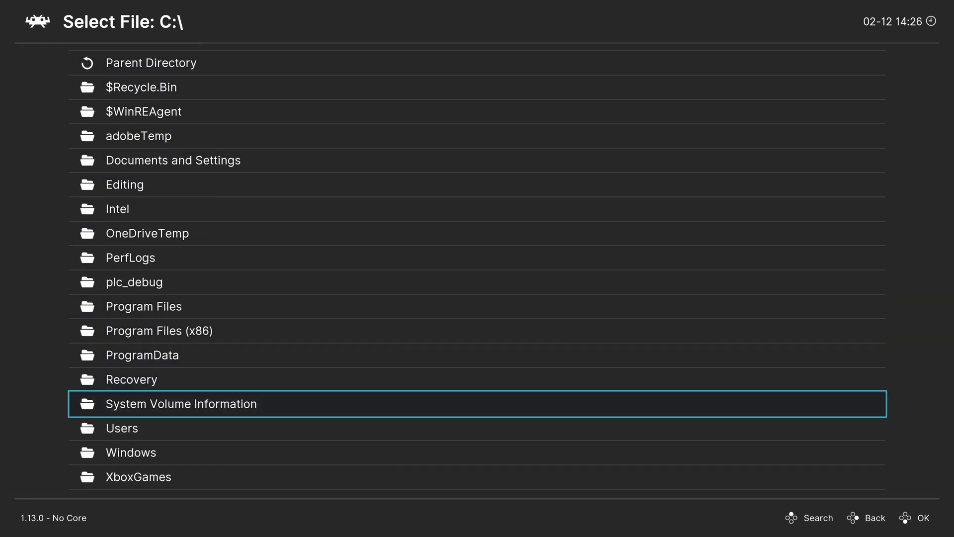
key("Return")
key("Down")
key("Down")
key("Down")
key("Down")
key("Return")
key("Down")
key("Down")
key("Down")
key("Down")
key("Down")
key("Down")
key("Down")
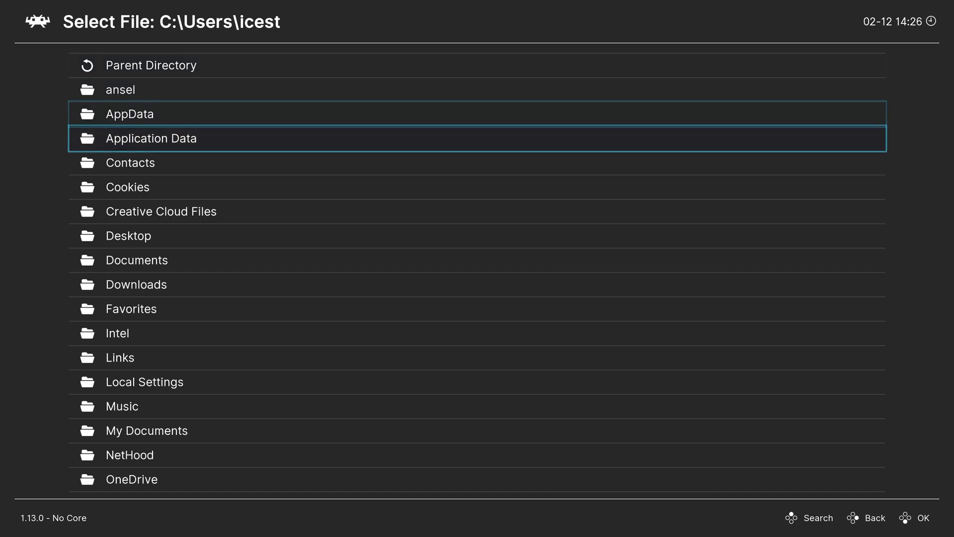
key("Return")
key("Down")
key("Down")
key("Down")
key("Return")
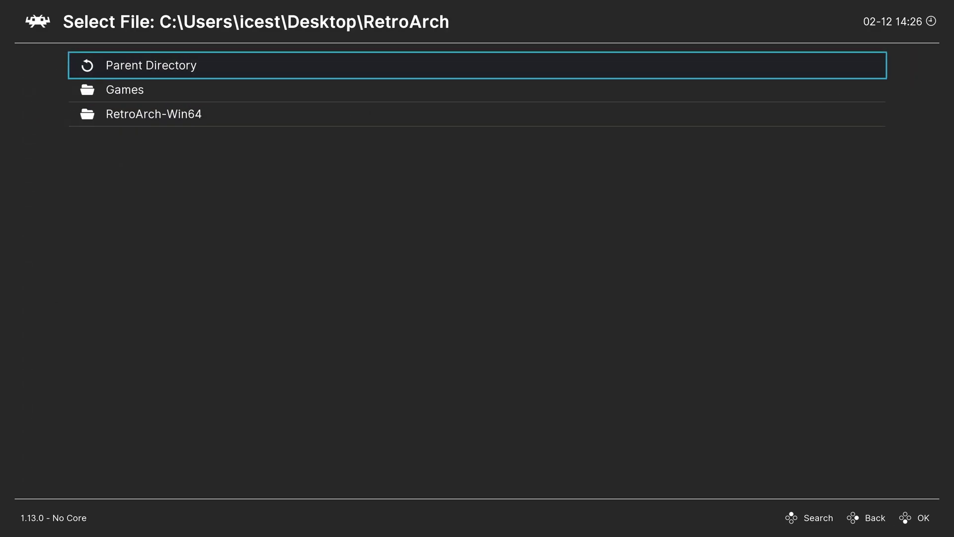
key("Down")
key("Return")
key("Down")
key("Down")
key("Up")
key("Return")
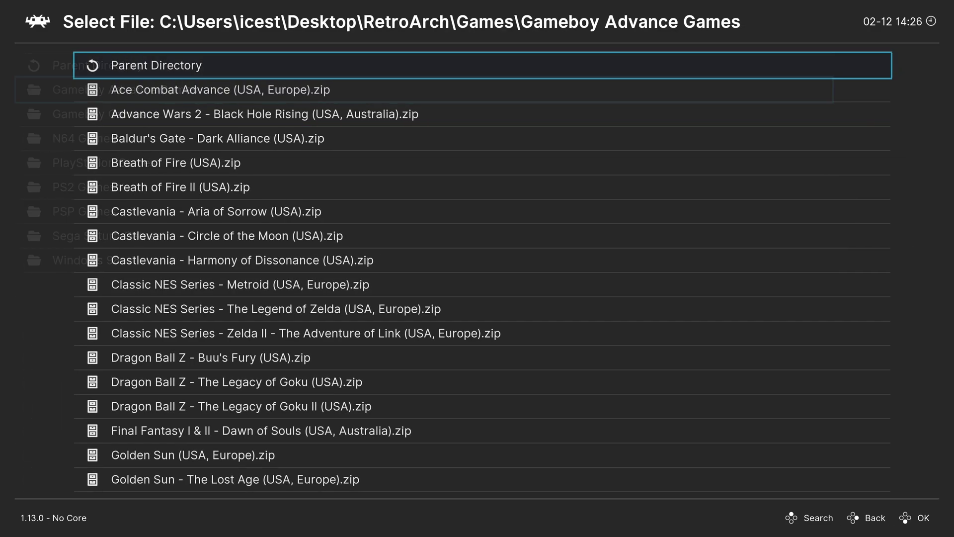
key("Down")
key("Return")
key("Down")
key("Return")
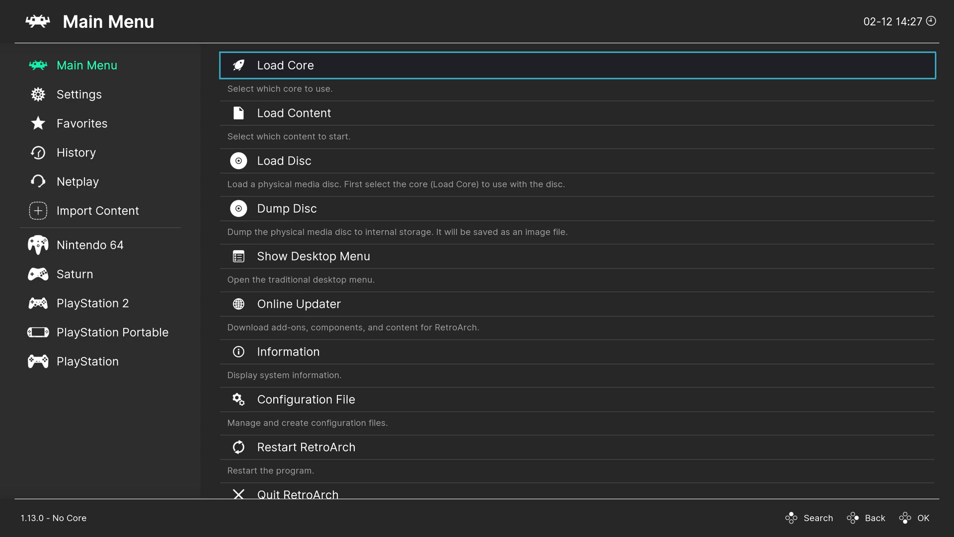
Create a desktop-menu playlist named 'Nintendo - Game Boy Advance' and open it
left_click(271, 246)
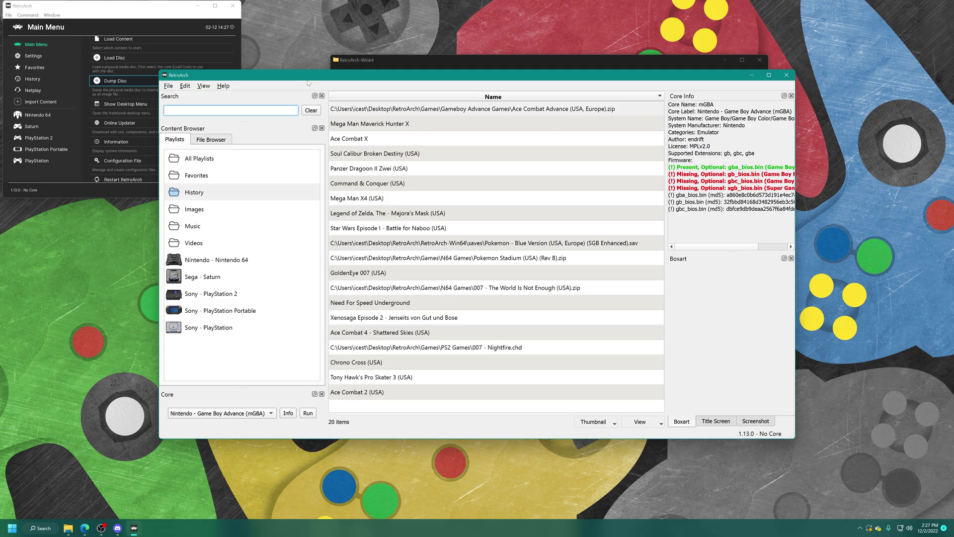
right_click(194, 361)
left_click(225, 367)
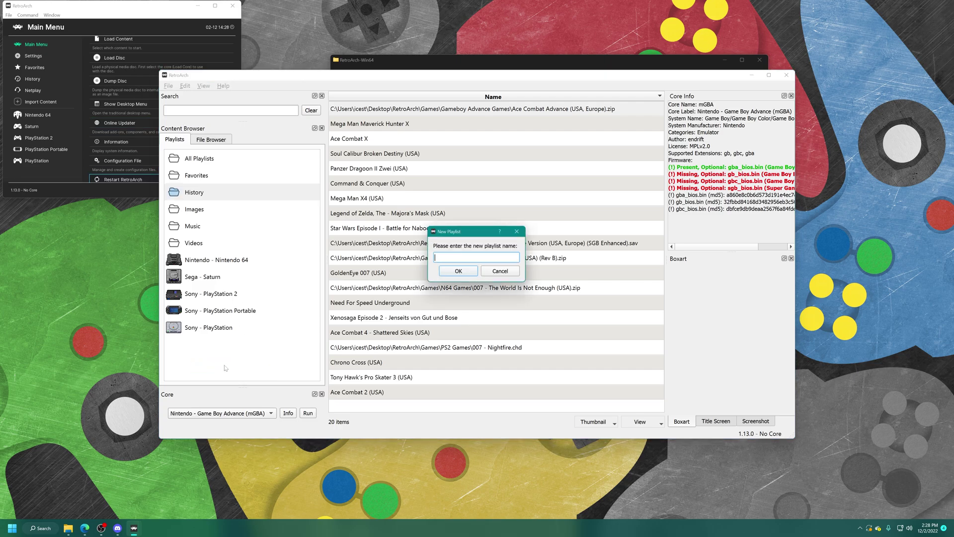
type("N")
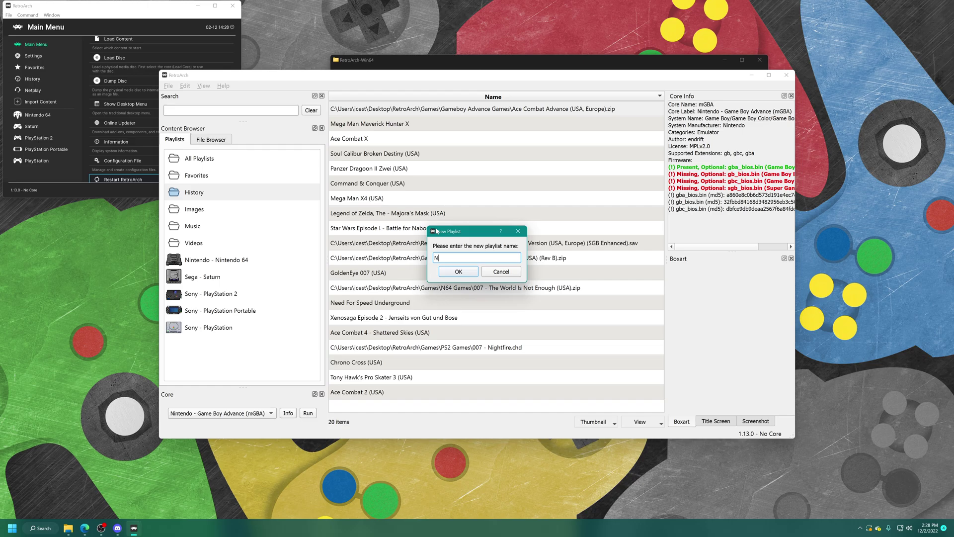
type("intendo - Game Boy Advance")
key("Return")
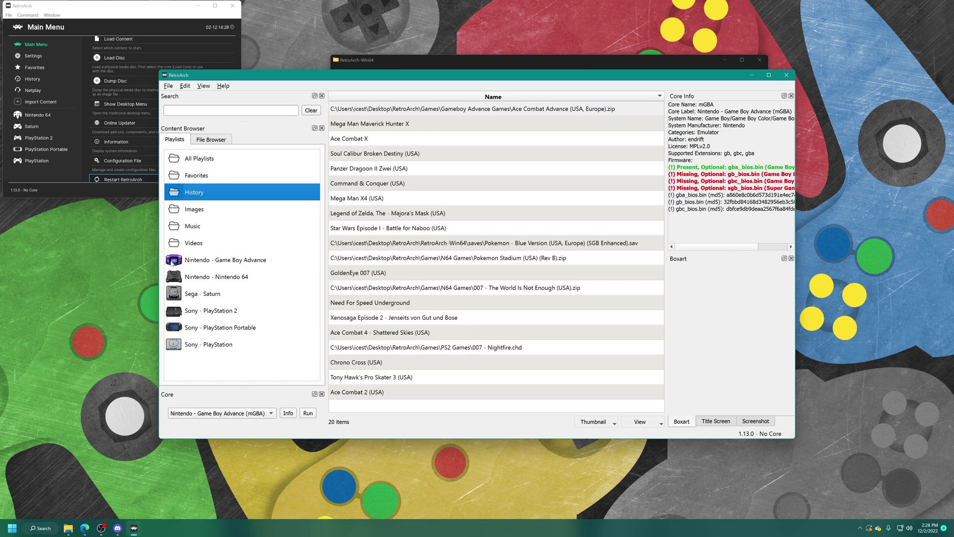
left_click(239, 265)
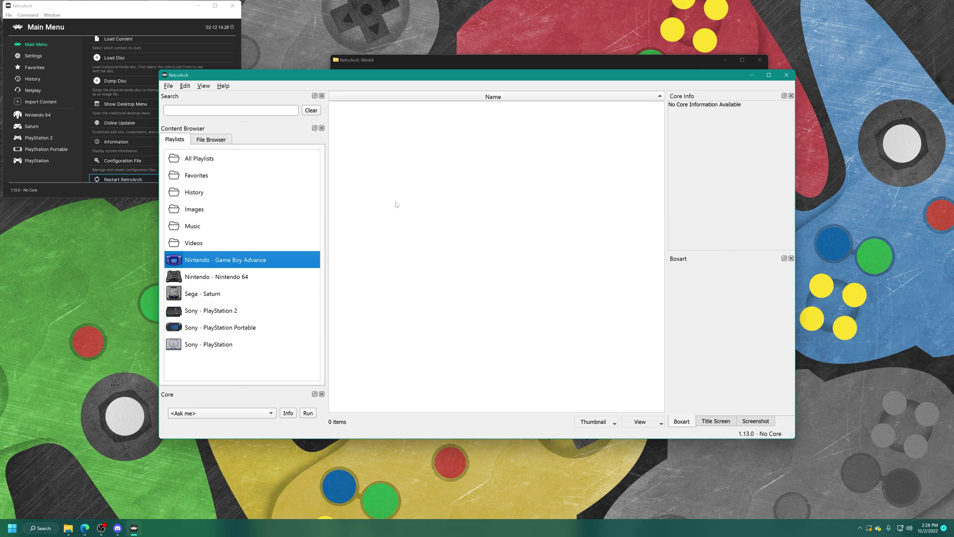
Add the Desktop\RetroArch\Games\Gameboy Advance Games folder to the playlist via Add Folder
right_click(462, 196)
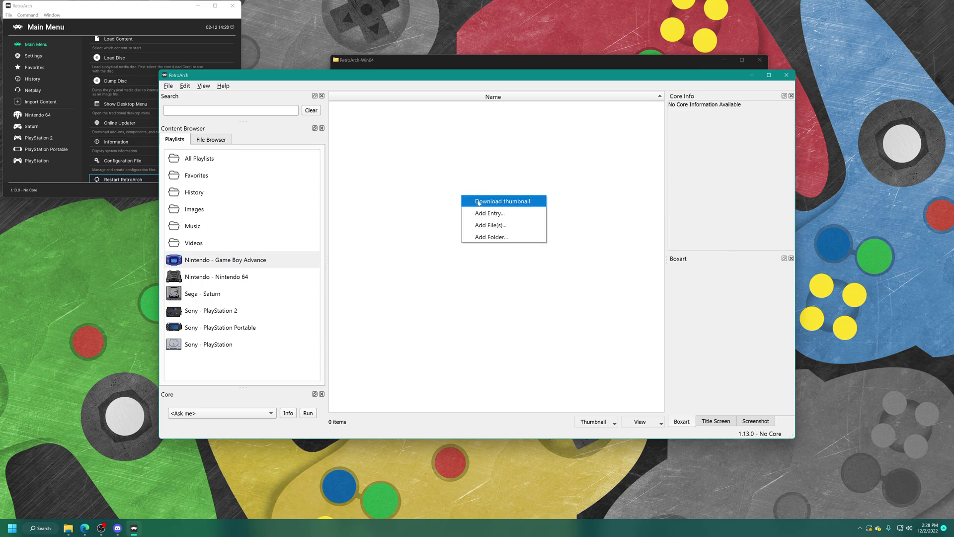
left_click(504, 237)
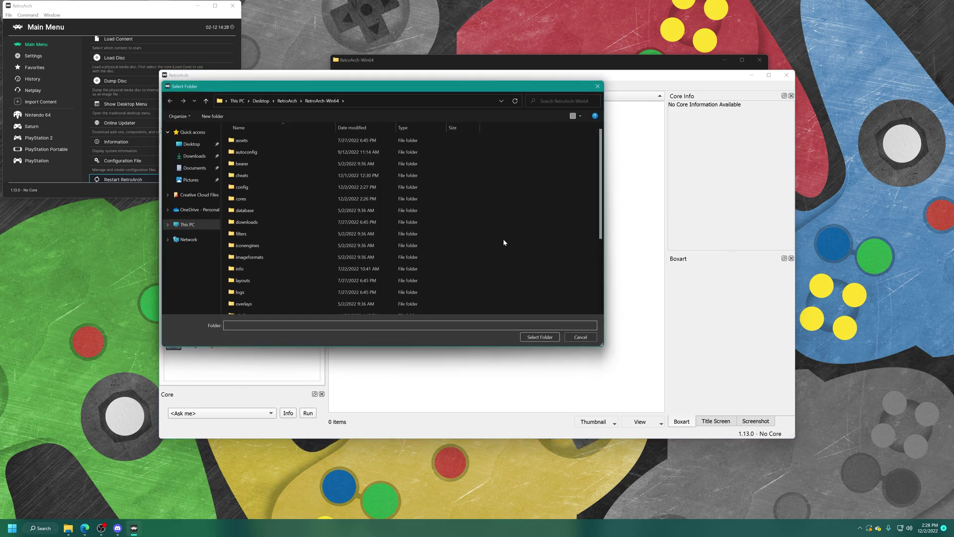
left_click(193, 156)
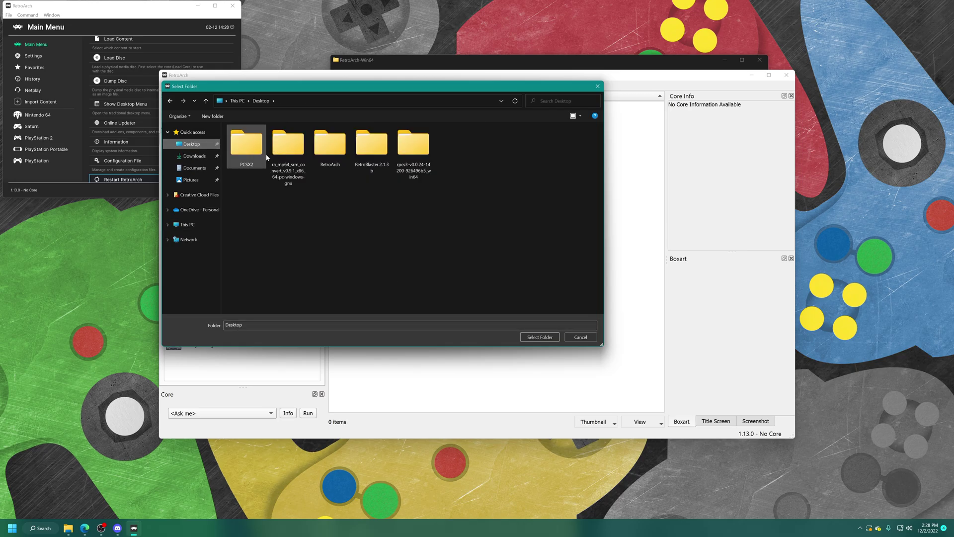
double_click(332, 143)
double_click(246, 141)
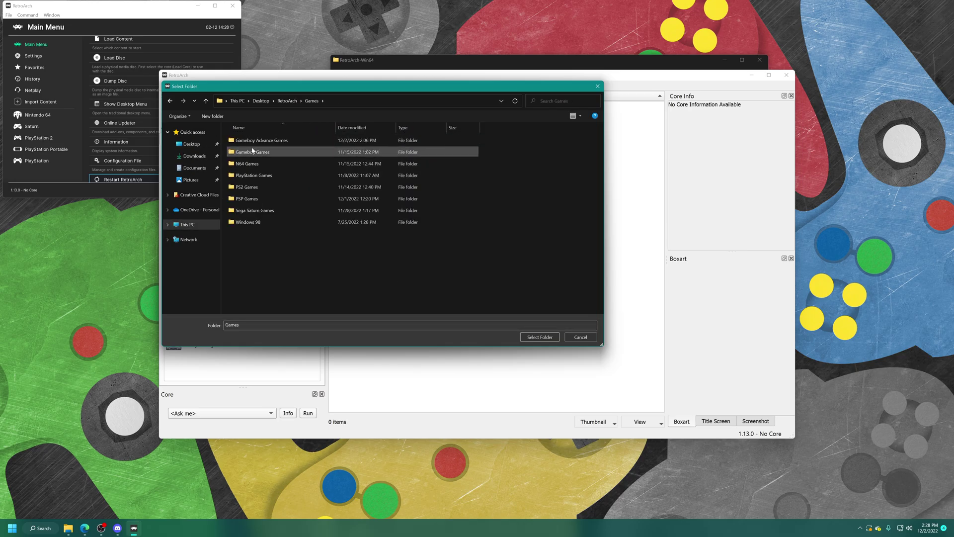
left_click(258, 141)
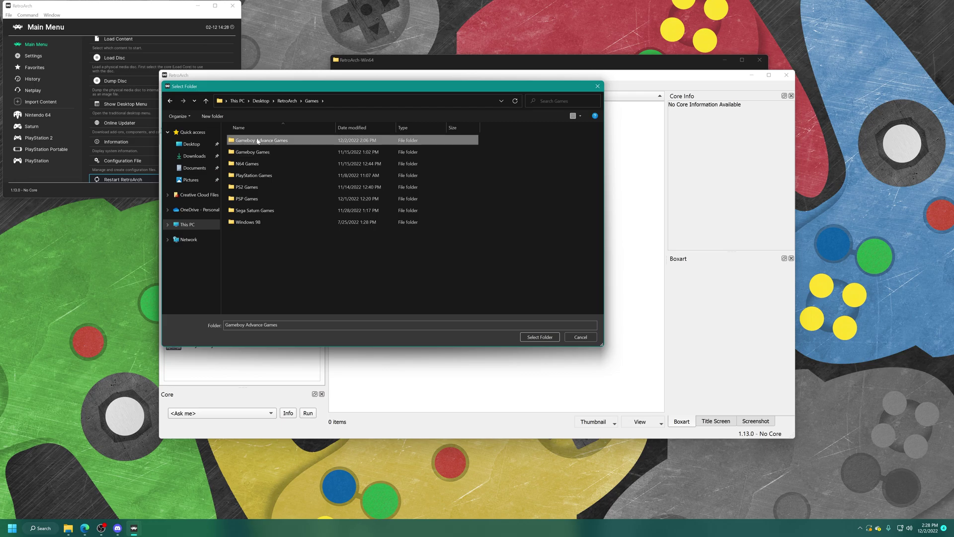
left_click(540, 337)
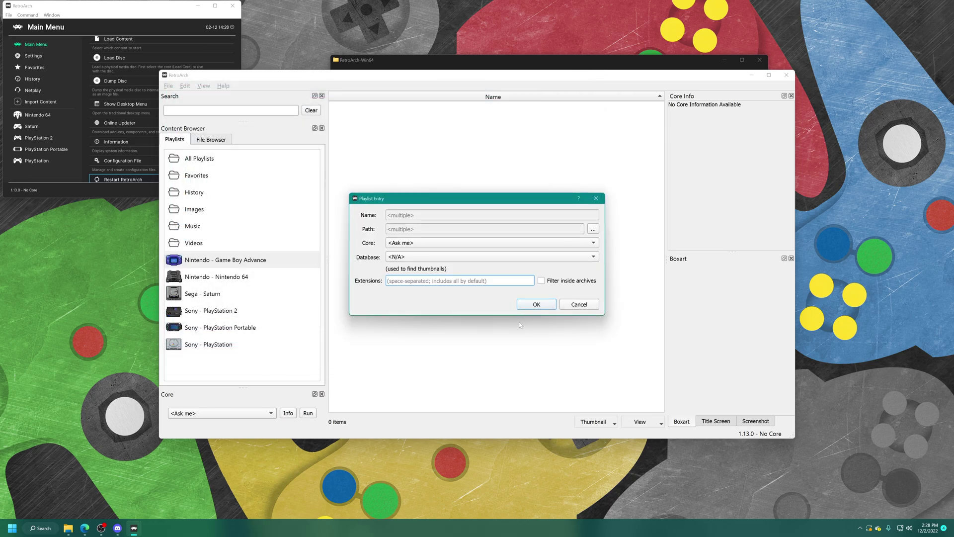
Add the folder's games with core mGBA and database Nintendo - Game Boy Advance
left_click(414, 244)
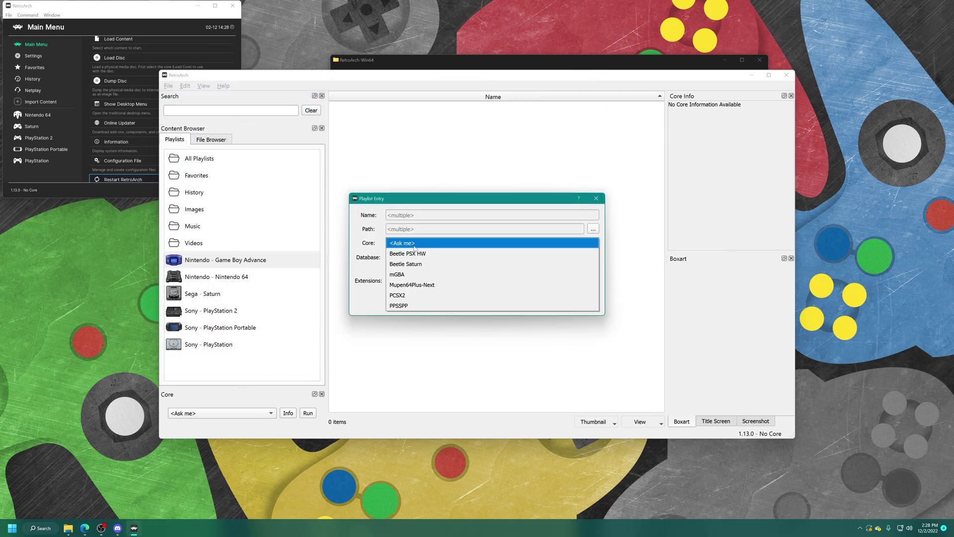
left_click(411, 274)
left_click(409, 257)
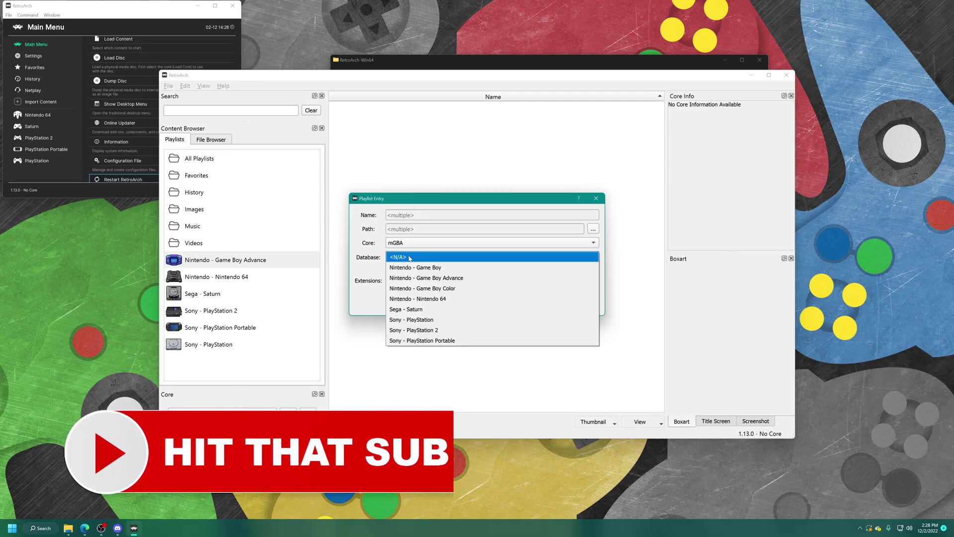
left_click(467, 279)
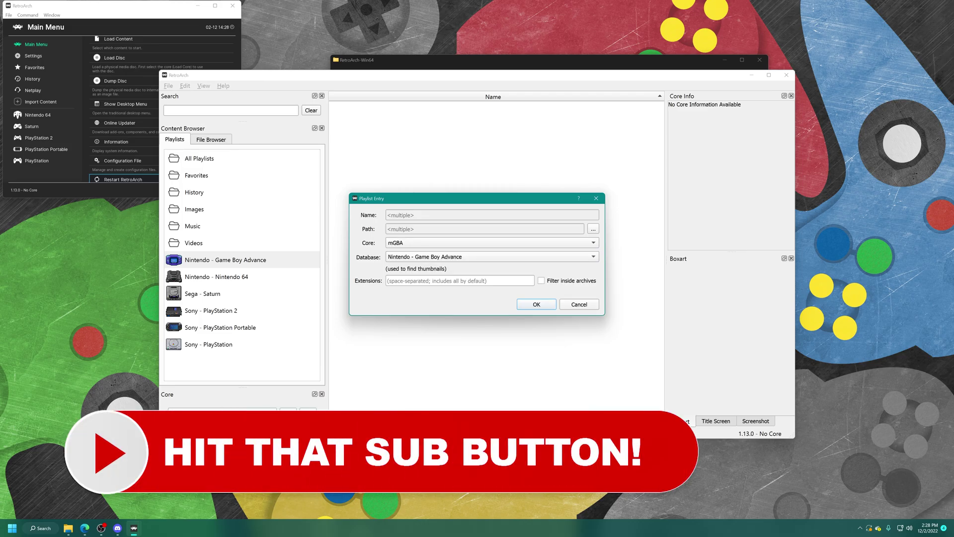
left_click(536, 305)
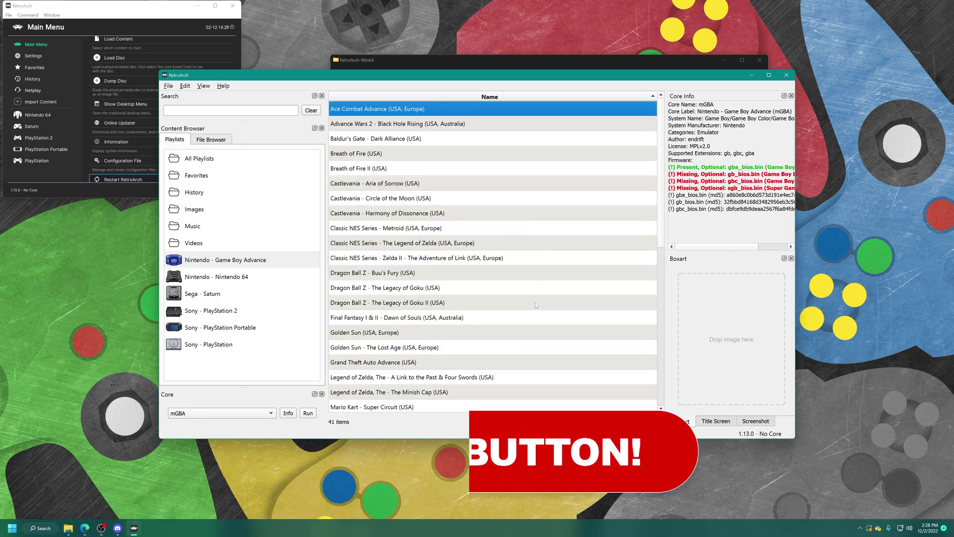
Select Ace Combat Advance (USA, Europe) in the playlist and bring up its entry options
scroll(408, 224, "down", 7)
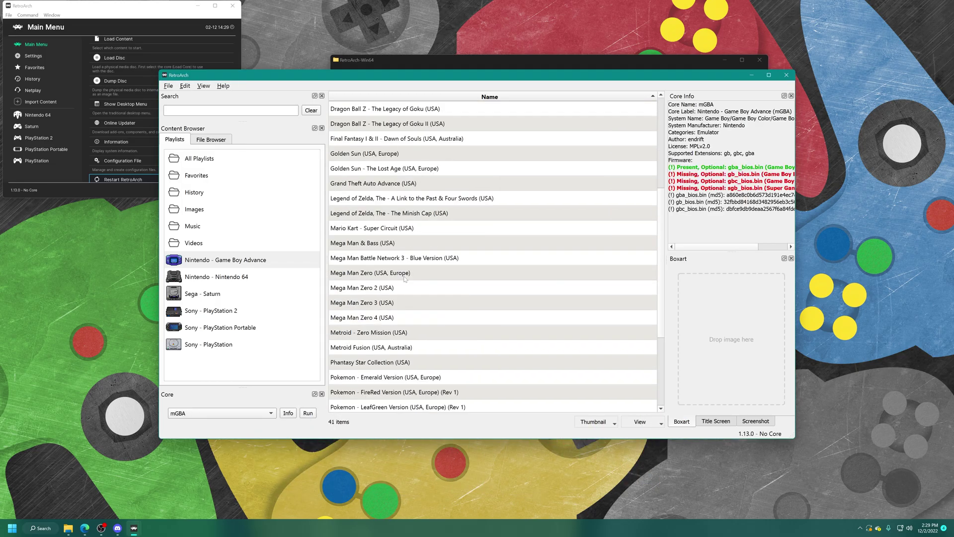
scroll(408, 348, "up", 7)
left_click(440, 110)
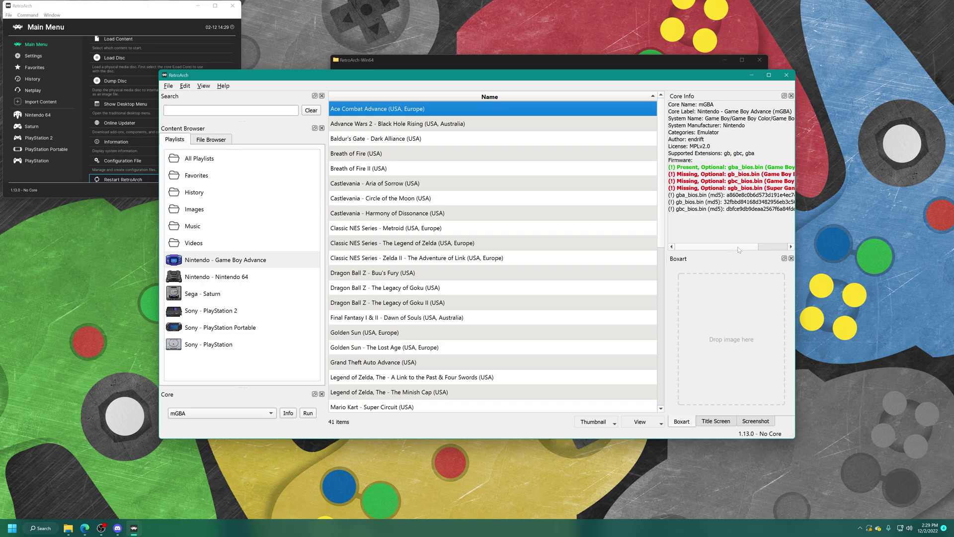
left_click_drag(744, 249, 696, 189)
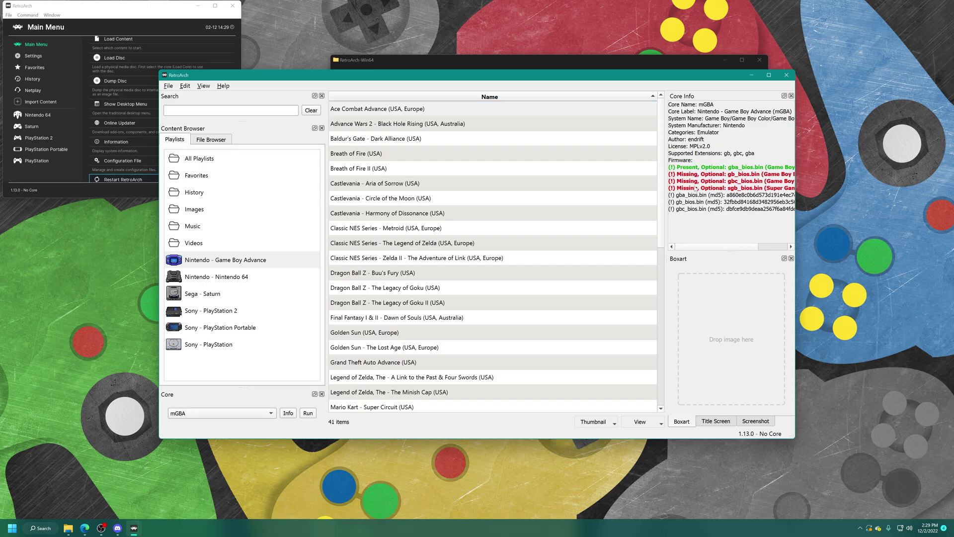
left_click_drag(726, 243, 774, 200)
left_click_drag(738, 243, 715, 216)
right_click(376, 111)
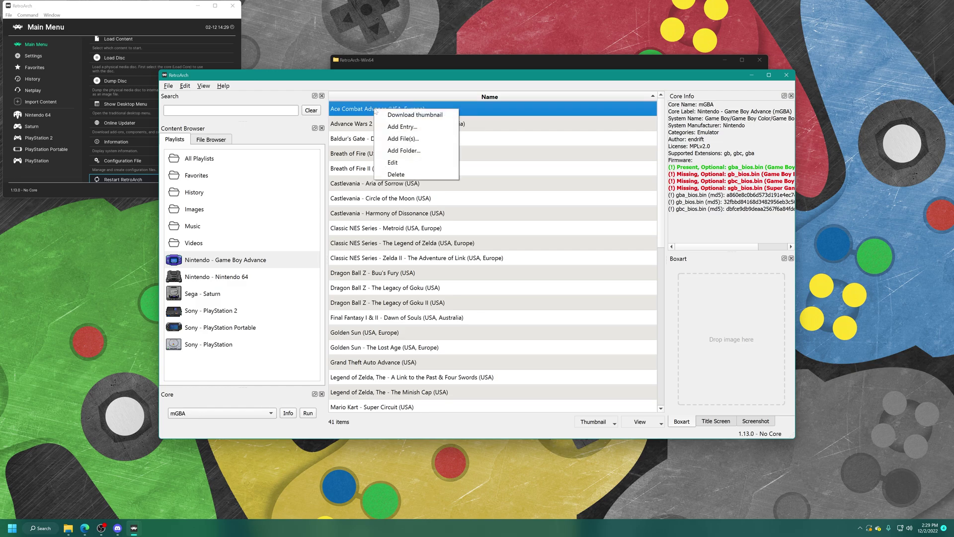
Download box art for Ace Combat Advance, Zelda II, The Legend of Zelda and Metroid
left_click(435, 119)
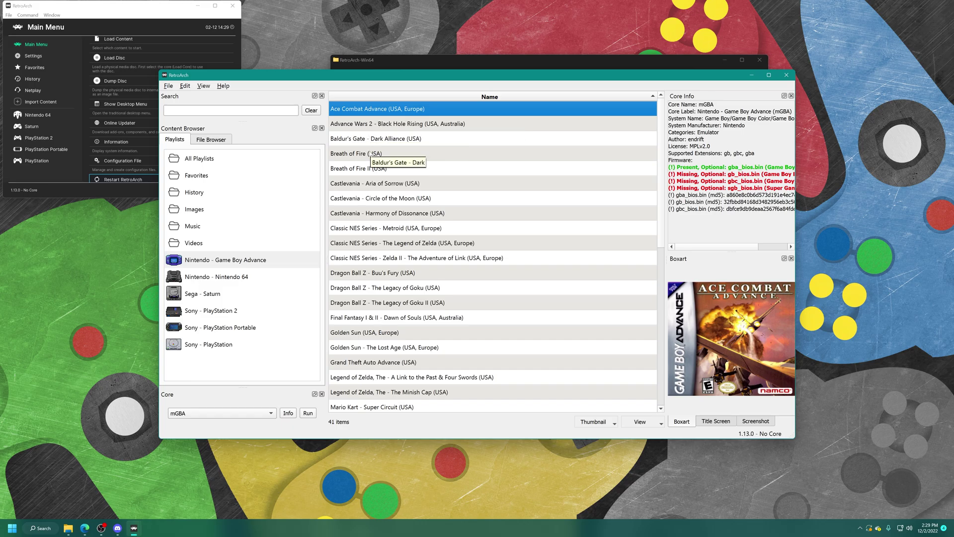
right_click(383, 257)
left_click(406, 266)
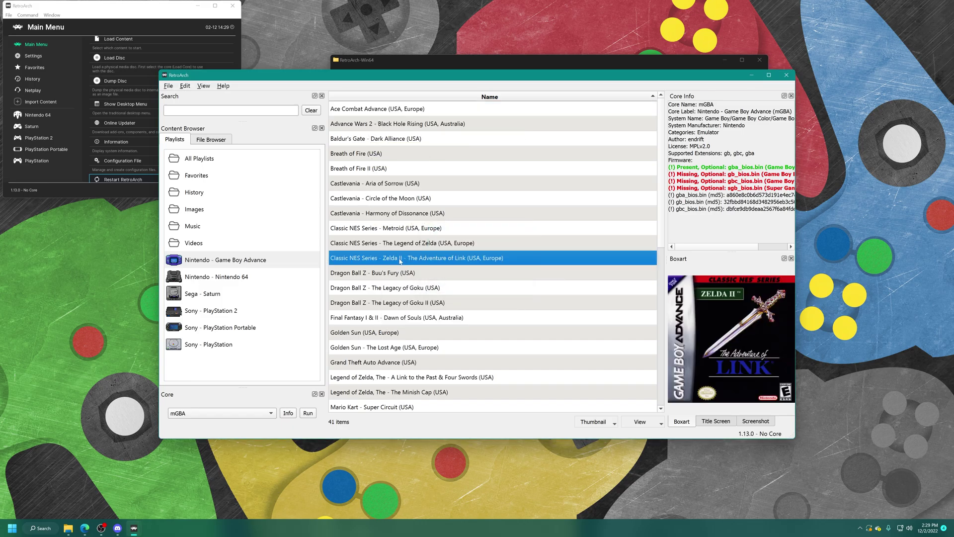
right_click(395, 245)
left_click(415, 254)
right_click(423, 228)
left_click(442, 234)
Download box art for Castlevania Harmony of Dissonance and Circle of the Moon, and try Advance Wars 2
right_click(386, 210)
left_click(400, 216)
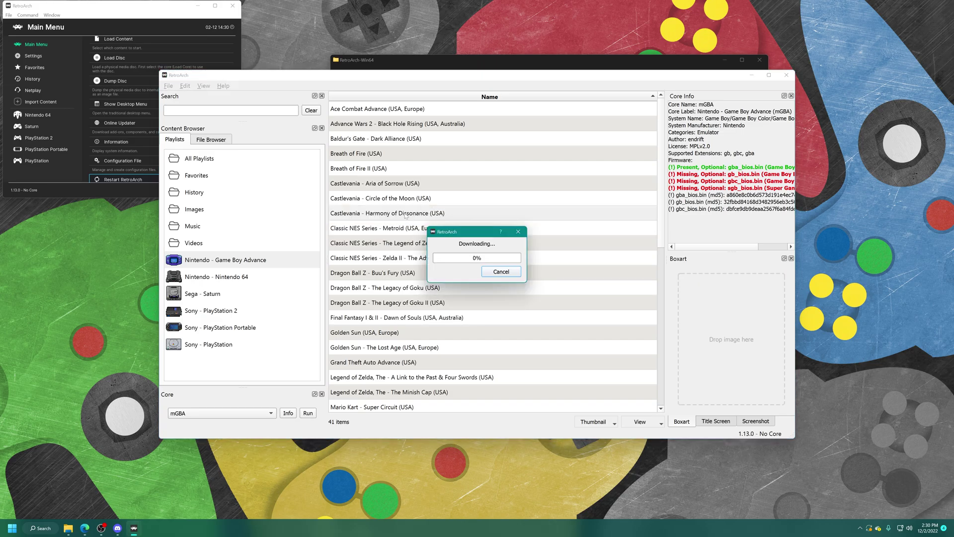
right_click(390, 199)
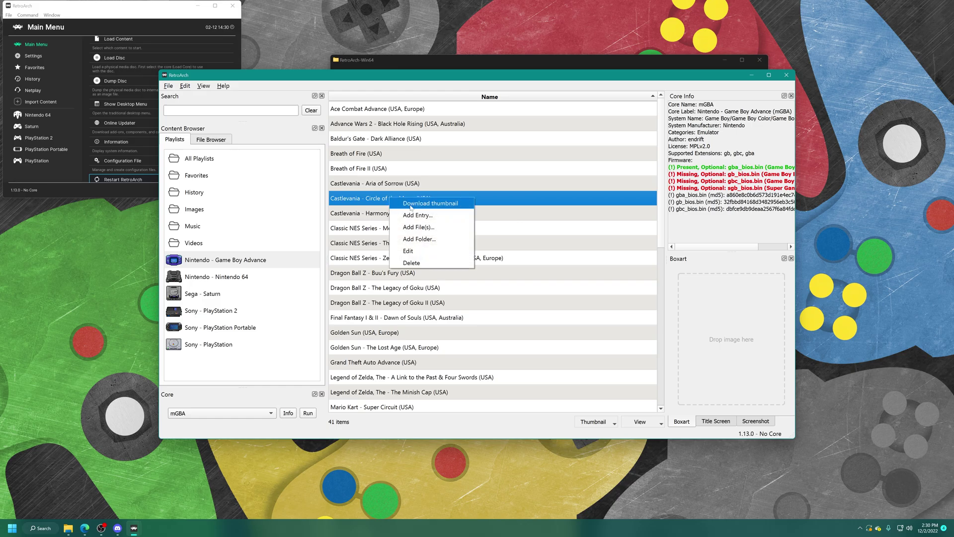
left_click(403, 202)
right_click(384, 122)
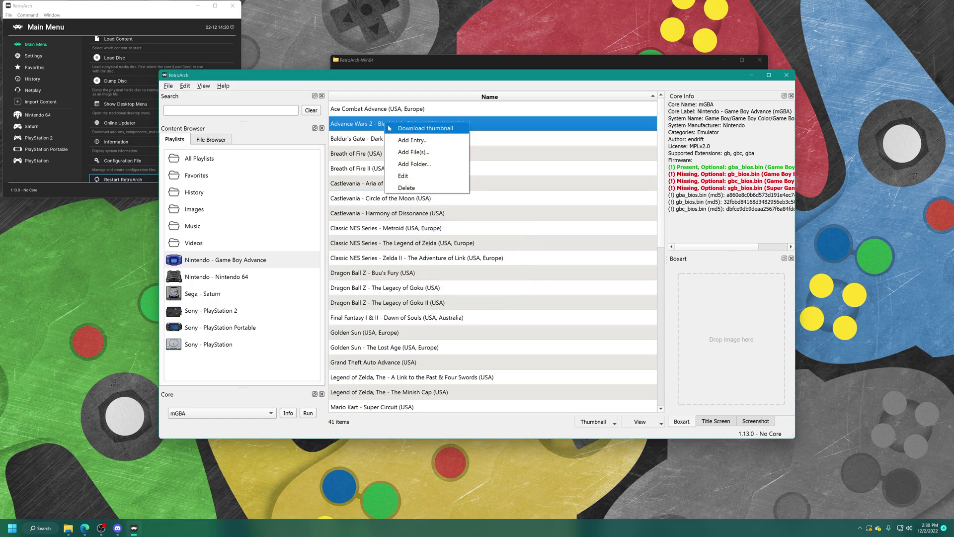
left_click(394, 130)
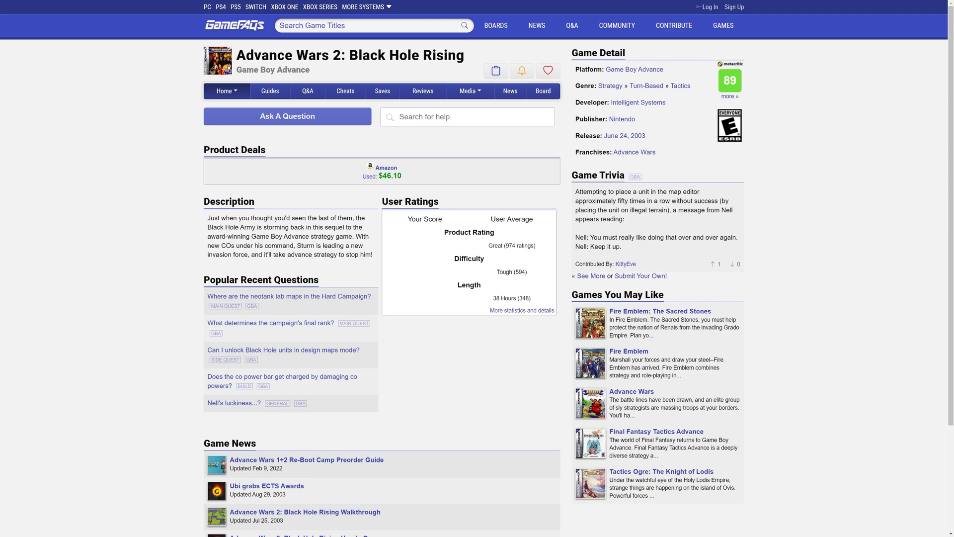
Open the Advance Wars 2 US box scan under Media > Box Scans and save it to the Desktop as 52141_front.jpg
left_click(474, 91)
left_click(470, 106)
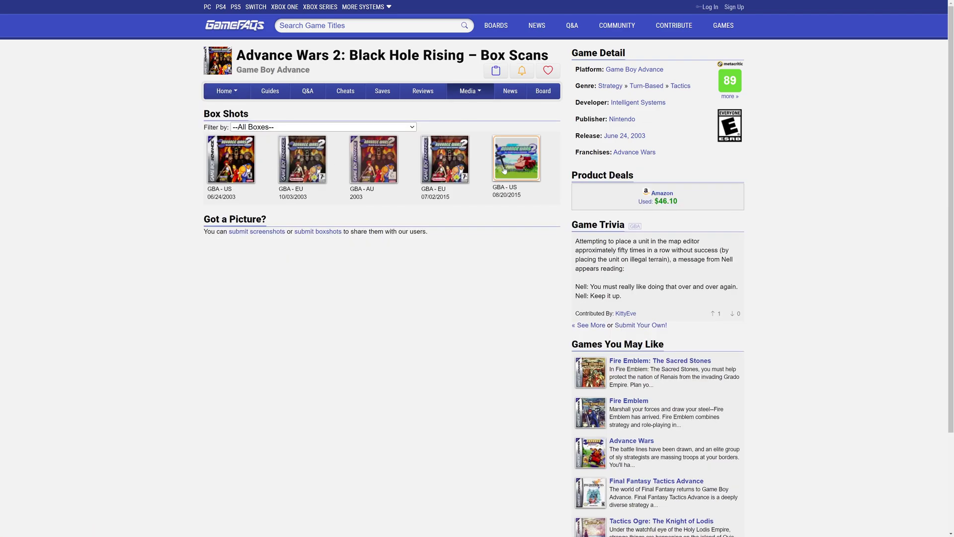
left_click(232, 161)
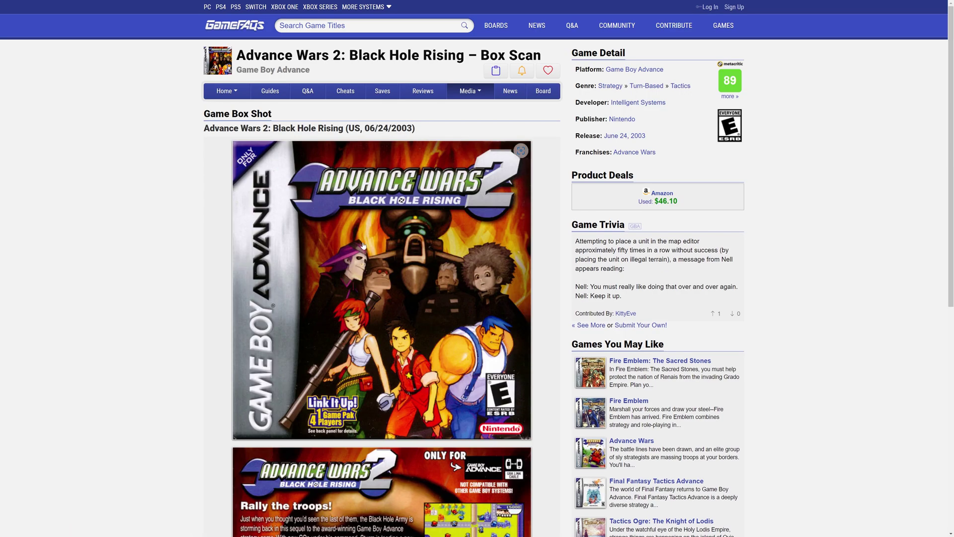
right_click(363, 245)
left_click(392, 266)
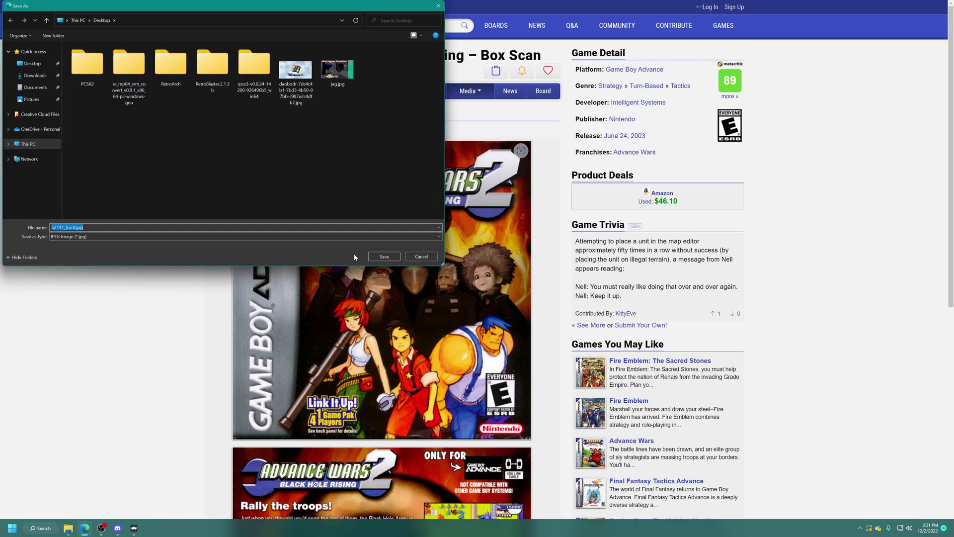
left_click(372, 260)
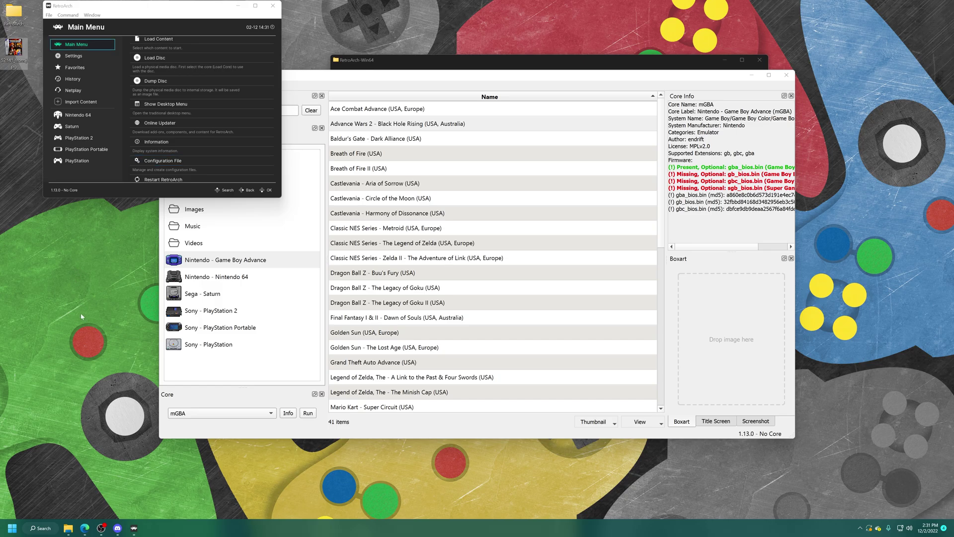
Launch Paint and open 52141_front.jpg from the Desktop in it
key("super")
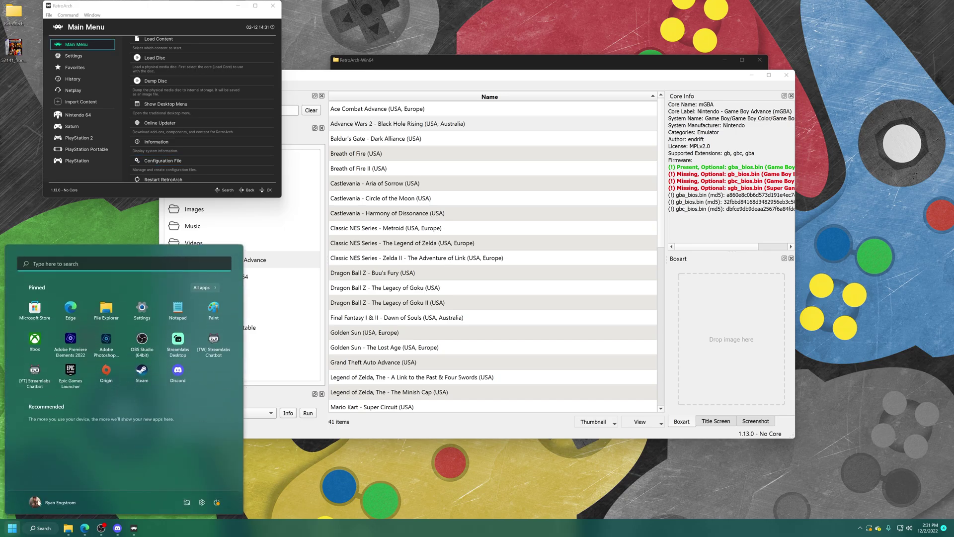
left_click(208, 308)
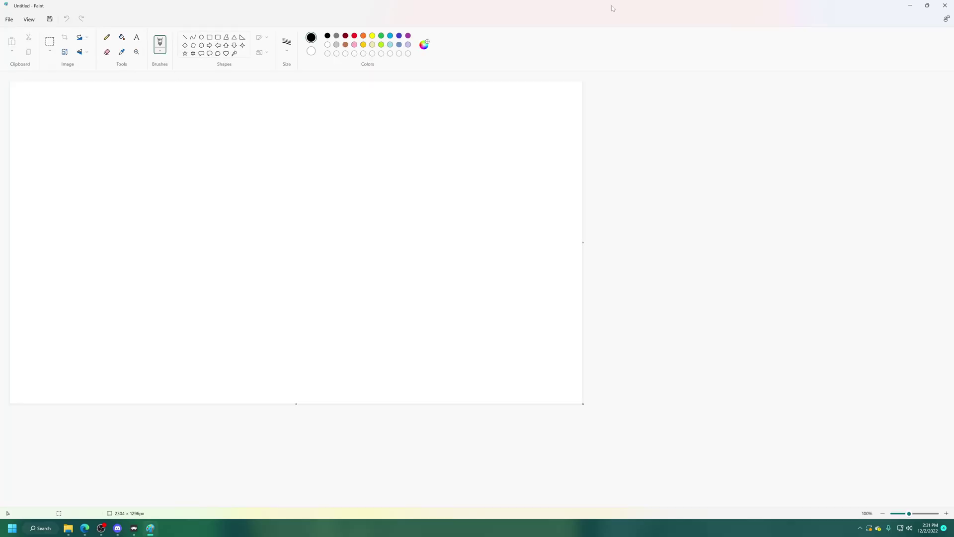
left_click(927, 6)
left_click_drag(473, 218, 473, 217)
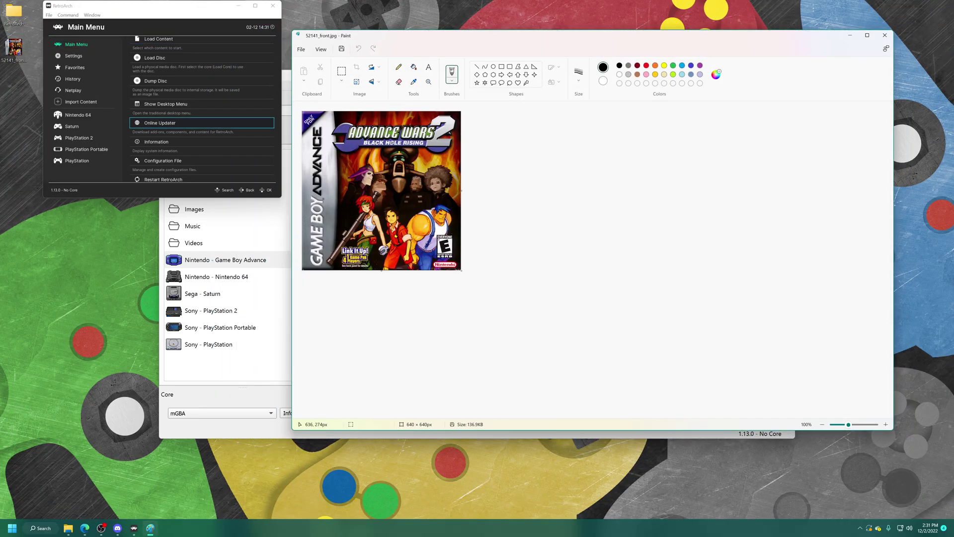
Save the image as a PNG picture, 52141_front.png, then close Paint
left_click(301, 49)
mouse_move(365, 108)
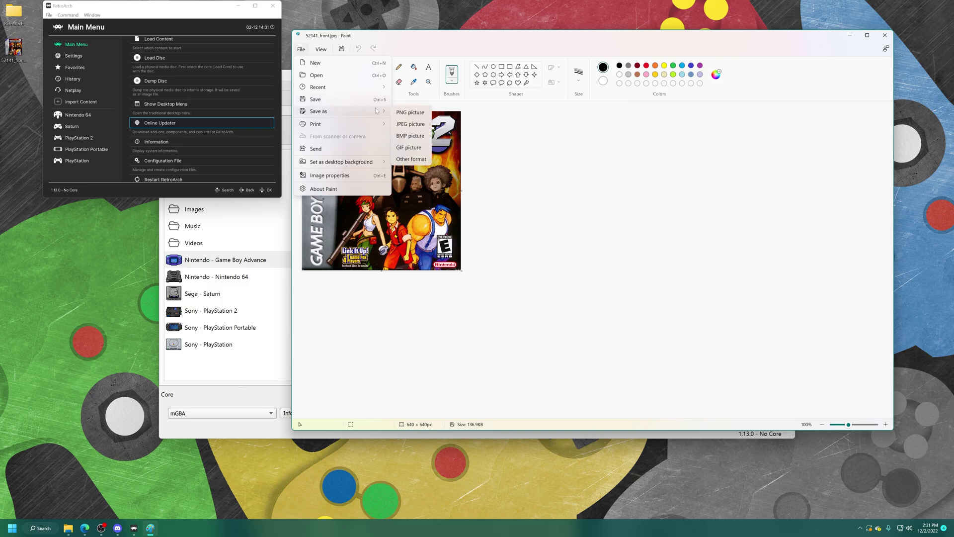
left_click(414, 119)
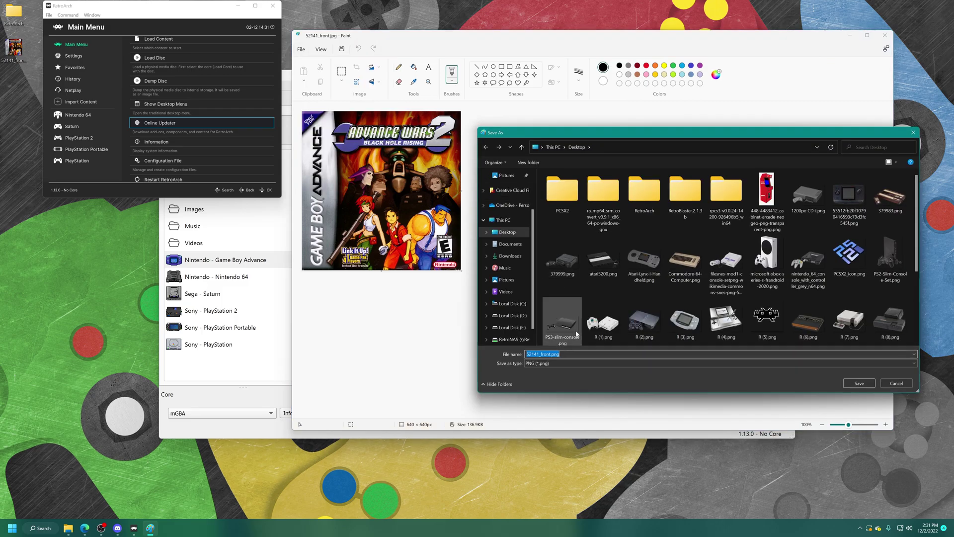
left_click(859, 383)
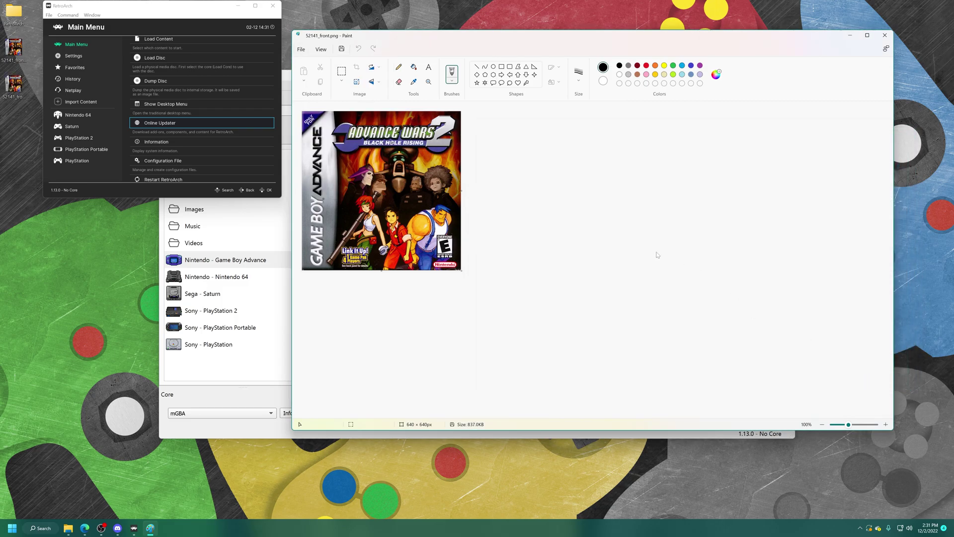
left_click(884, 35)
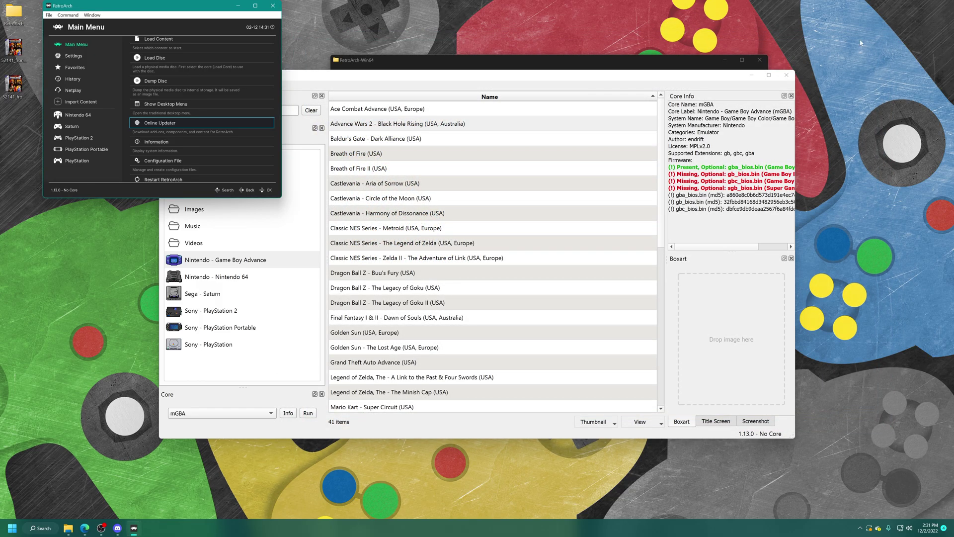
Set 52141_front.png as the Advance Wars 2 box art in the Boxart panel
left_click(16, 86)
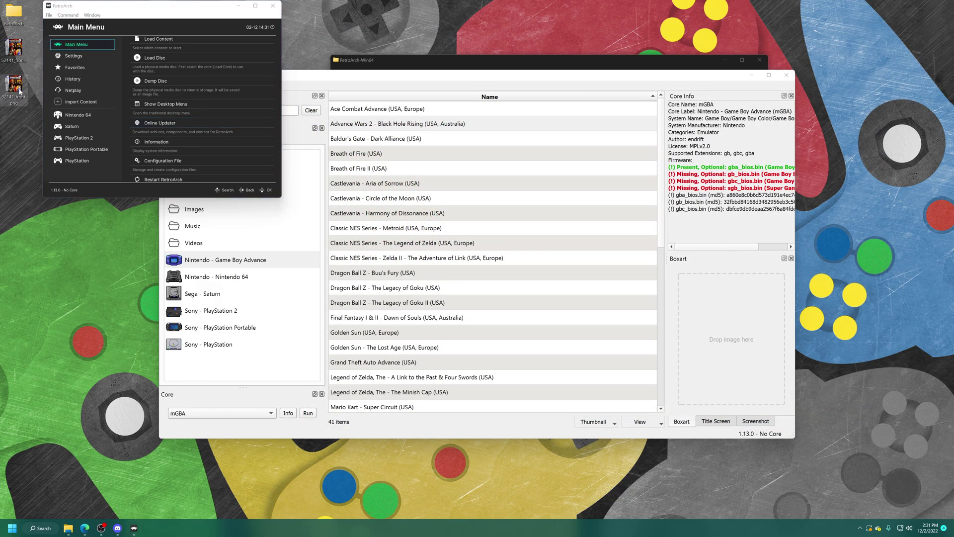
left_click(574, 77)
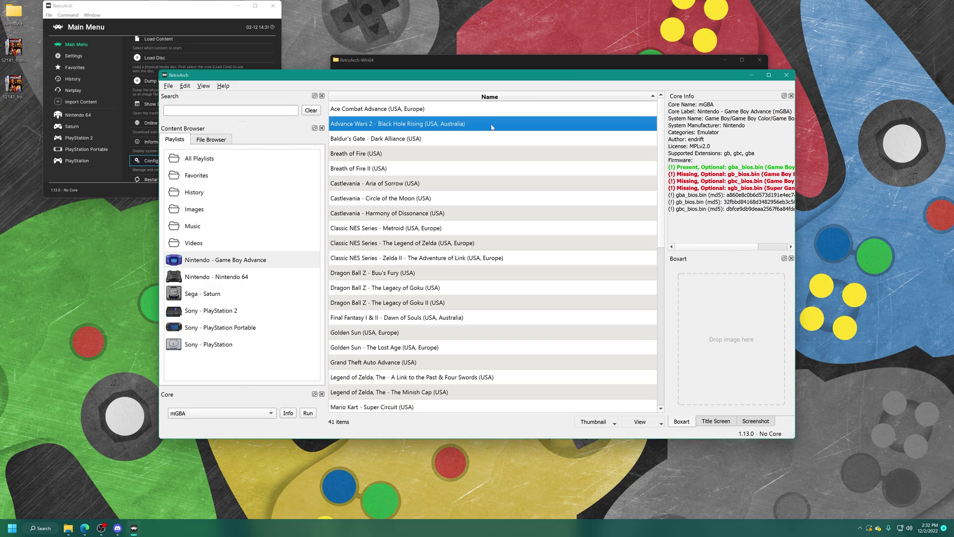
left_click_drag(13, 92, 729, 342)
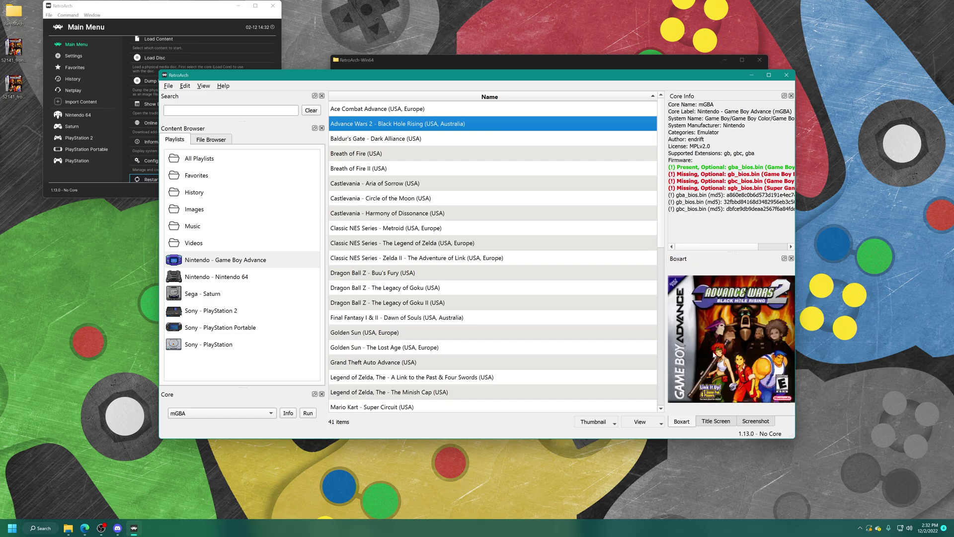
Download box art for Dragon Ball Z Buu's Fury and The Legacy of Goku, then close the playlist window
left_click(394, 258)
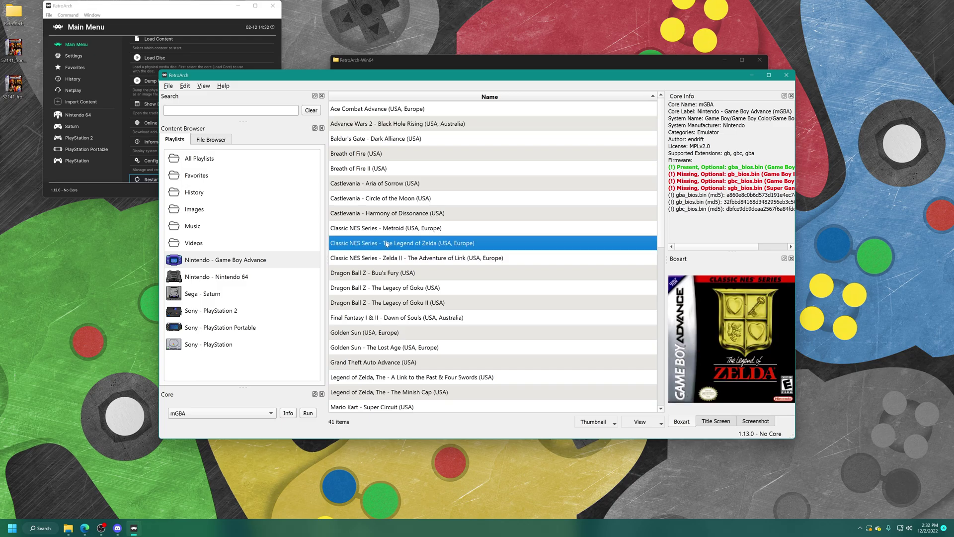
left_click(390, 272)
right_click(390, 273)
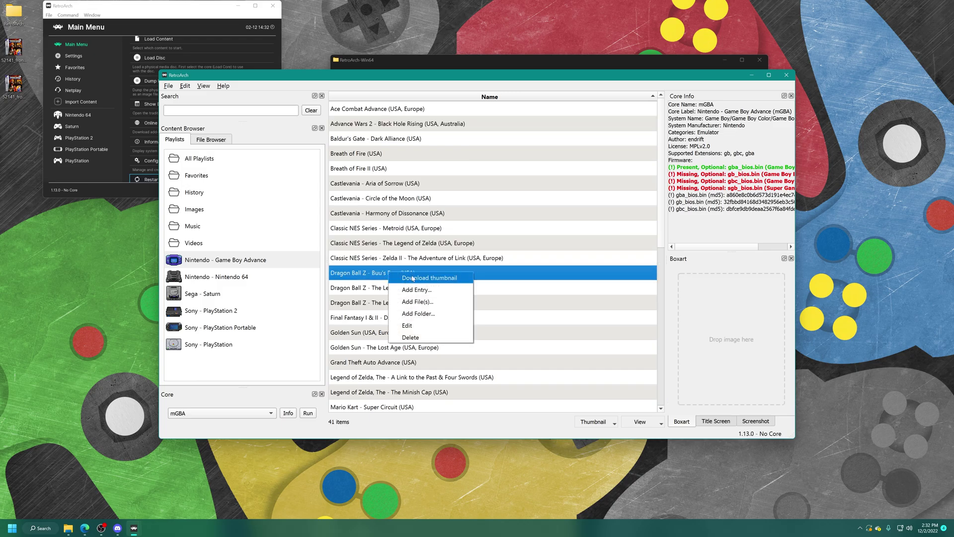
left_click(405, 278)
left_click(402, 288)
right_click(402, 288)
left_click(404, 293)
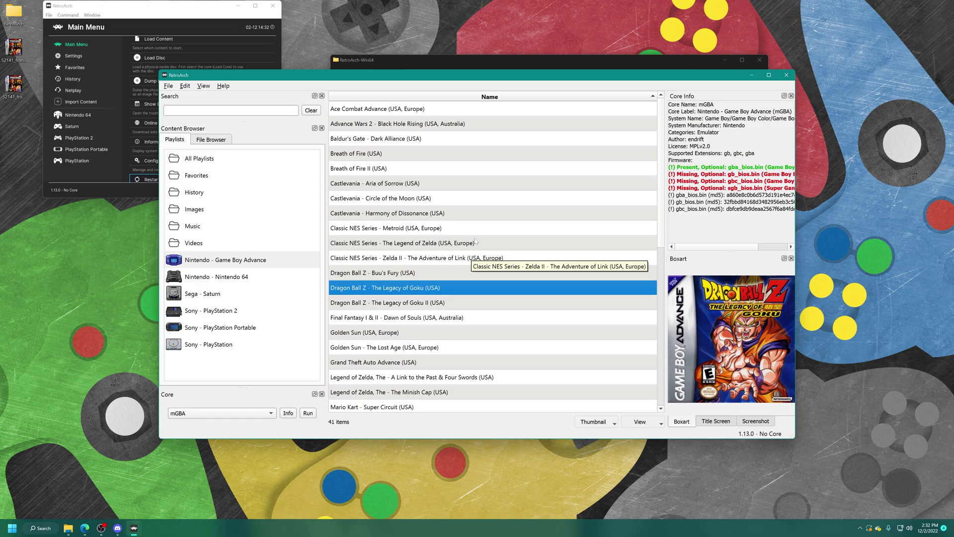
left_click(786, 74)
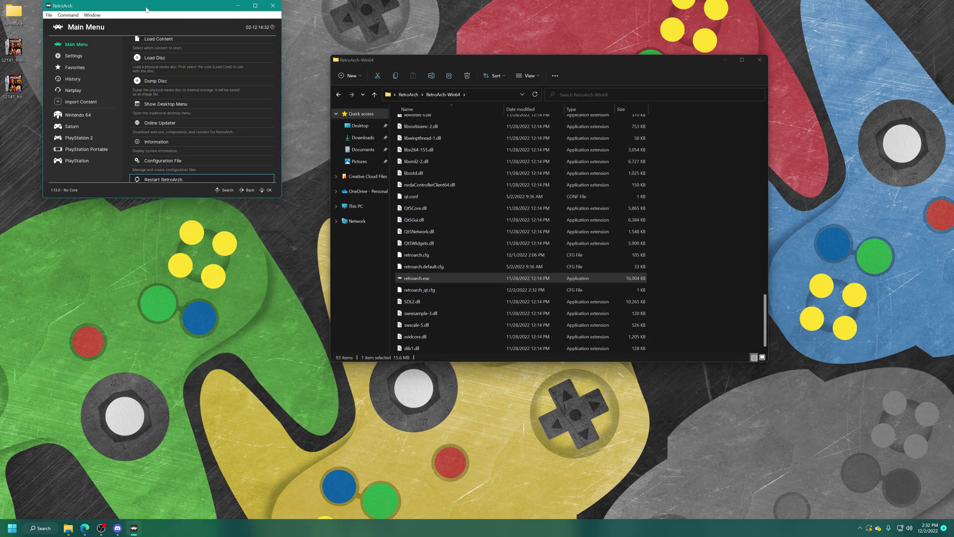
Make the RetroArch main menu full screen and restart RetroArch to load the new playlist
key("f")
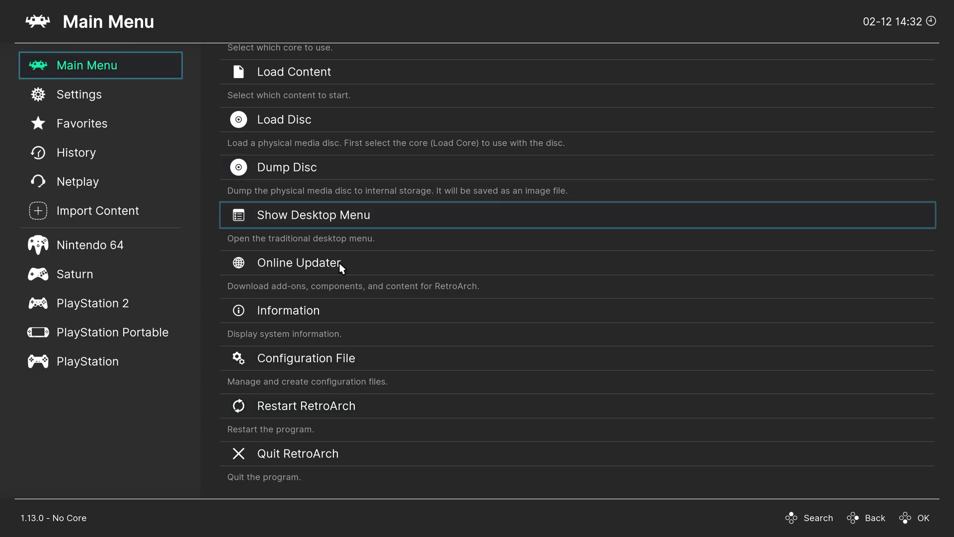
left_click(374, 400)
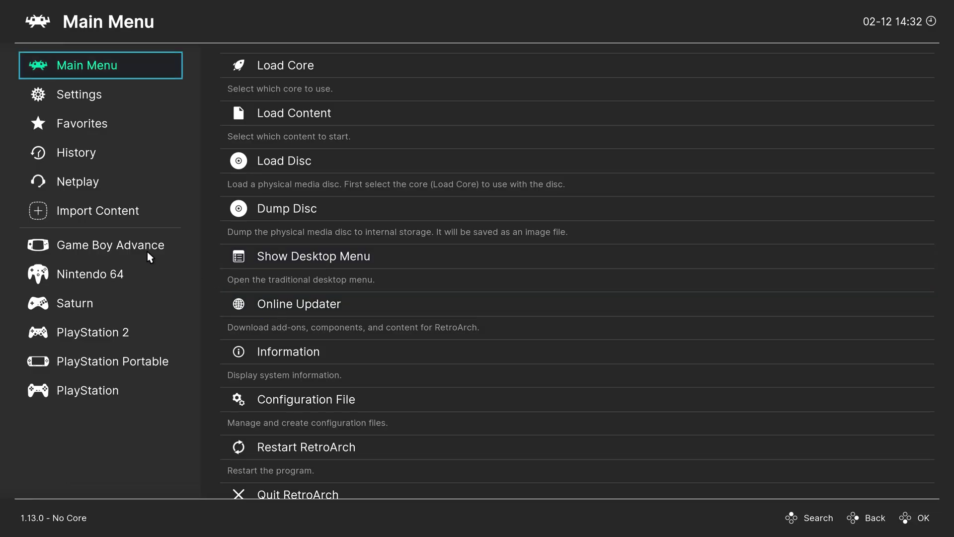
Open the Game Boy Advance playlist and run Ace Combat Advance
left_click(92, 247)
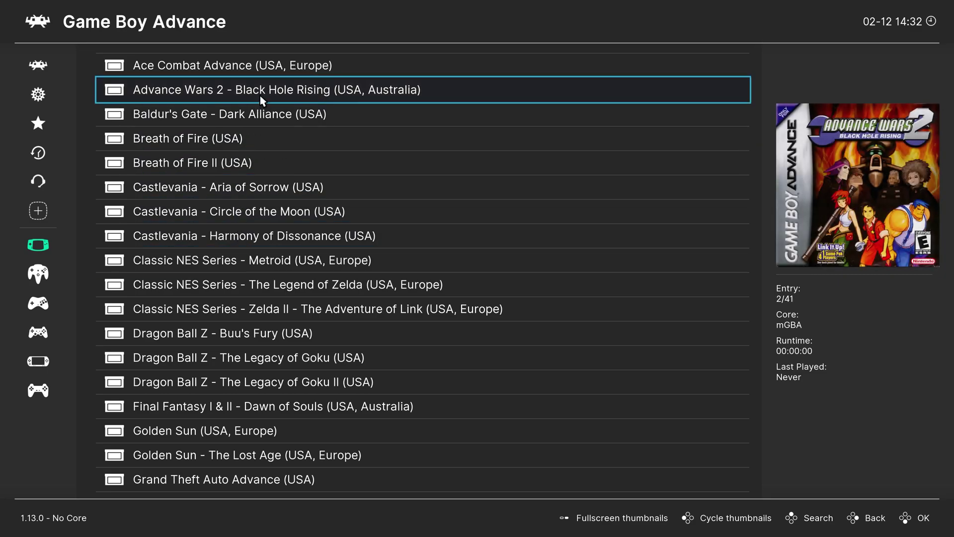
left_click(270, 70)
left_click(225, 76)
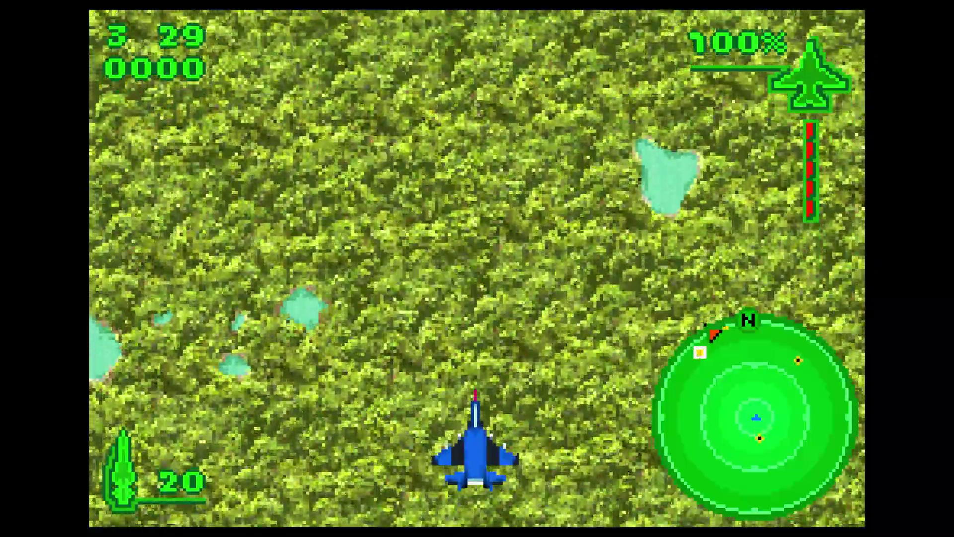
Open the Quick Menu with F1 and go to Core Options > System
key("F1")
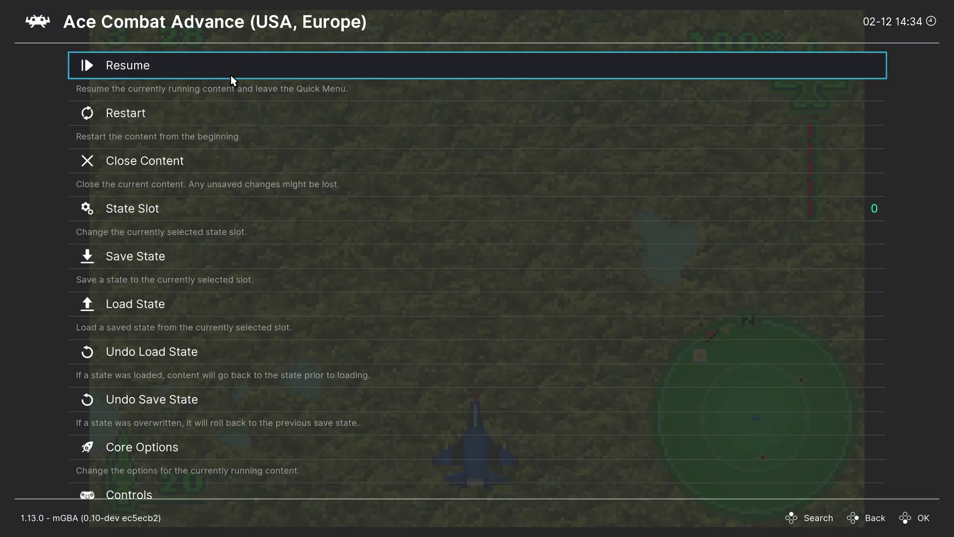
key("Down")
key("Down")
key("Down")
key("Down")
key("Down")
key("Down")
key("Down")
key("Down")
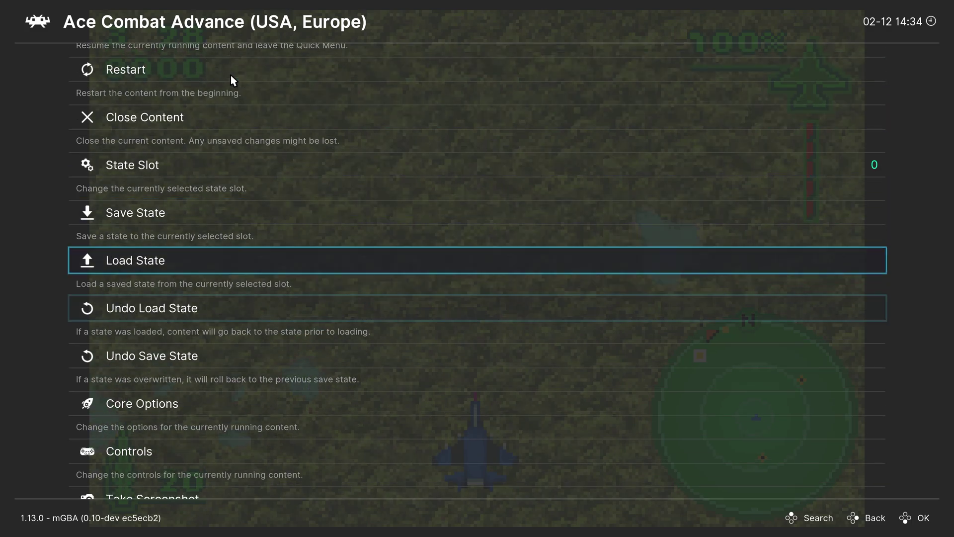
key("Return")
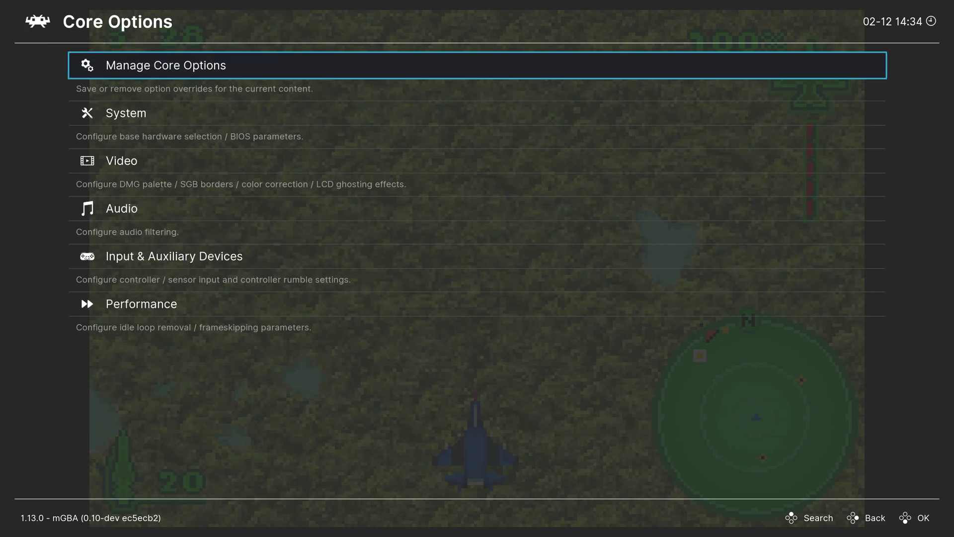
key("Down")
key("Return")
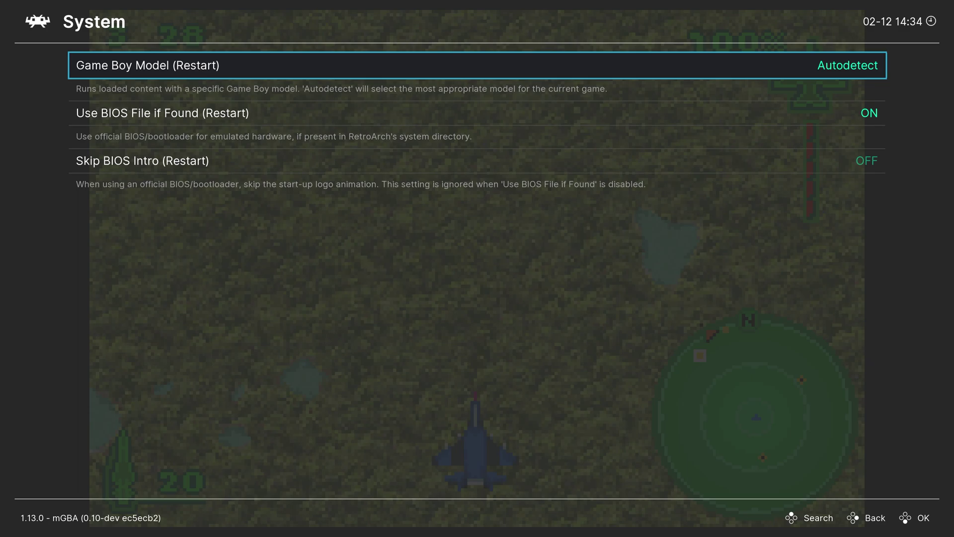
Keep the Game Boy Model set to Autodetect
key("Return")
key("Down")
key("Down")
key("Down")
key("Down")
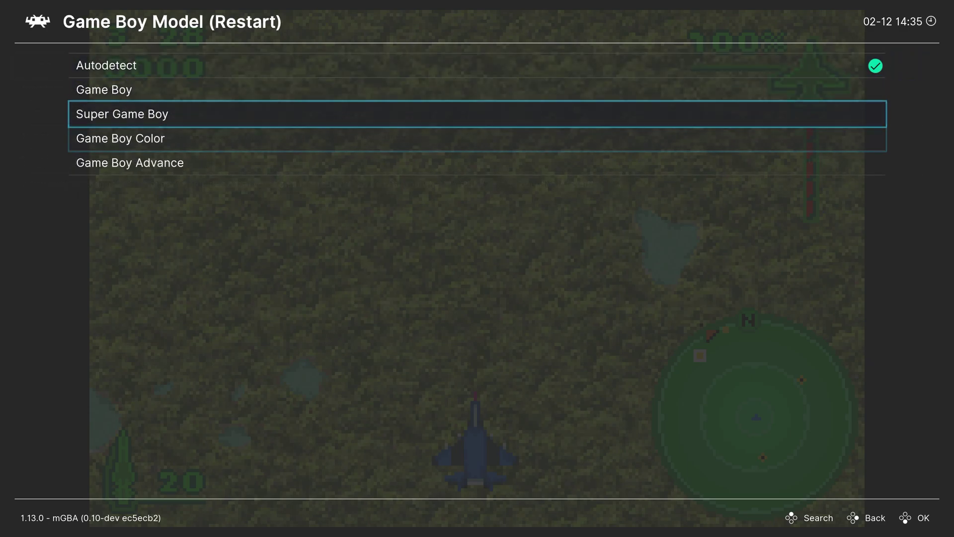
key("Up")
key("Up")
key("Up")
key("Up")
key("Return")
Leave Use BIOS File ON and switch Skip BIOS Intro to ON
key("Down")
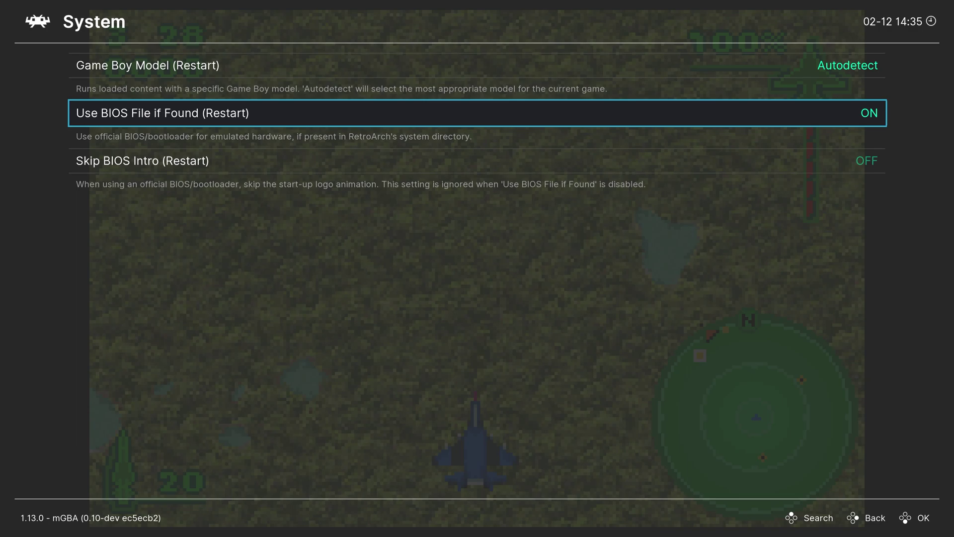
key("Left")
key("Right")
key("Down")
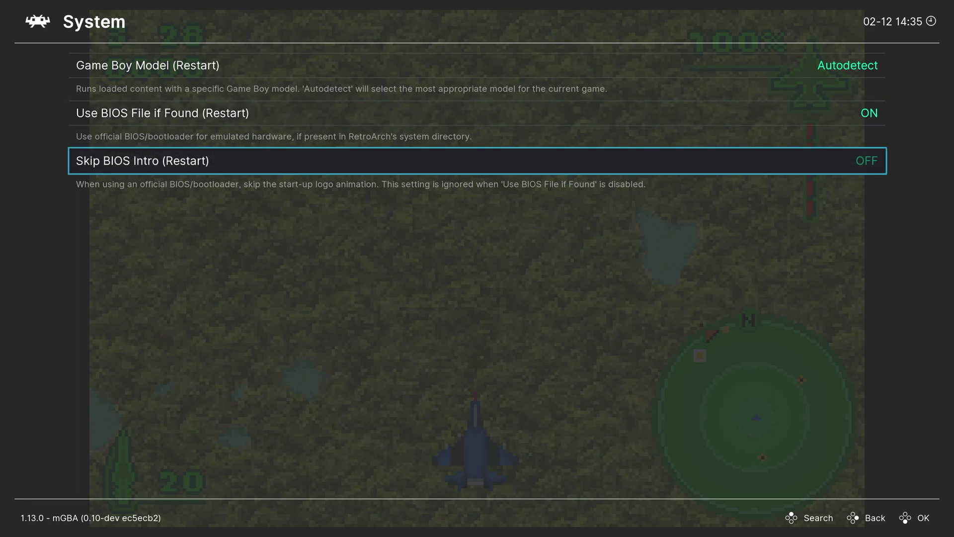
key("Return")
Return to the core options list and open the Video options
key("BackSpace")
key("Down")
key("Return")
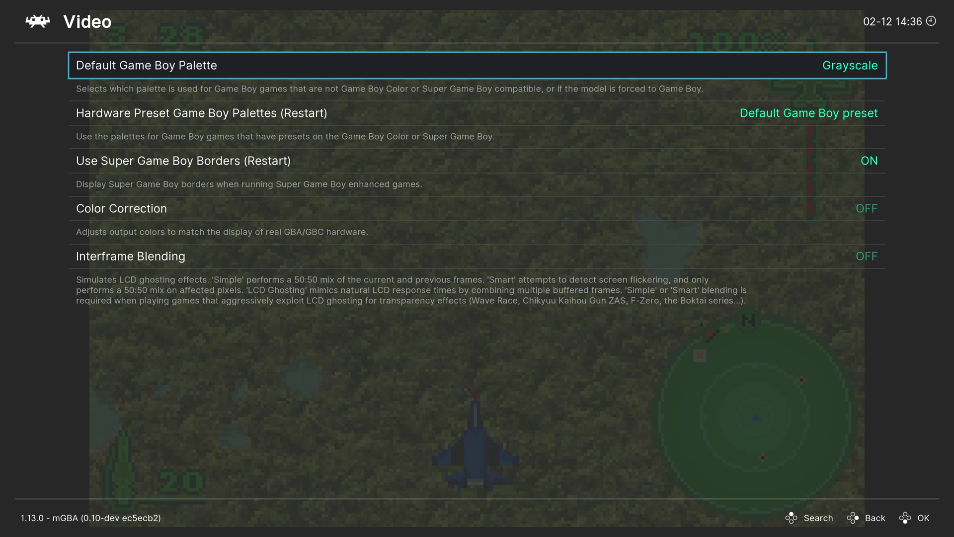
Set Color Correction to Game Boy Advance and view the colours in game
key("Down")
key("Down")
key("Down")
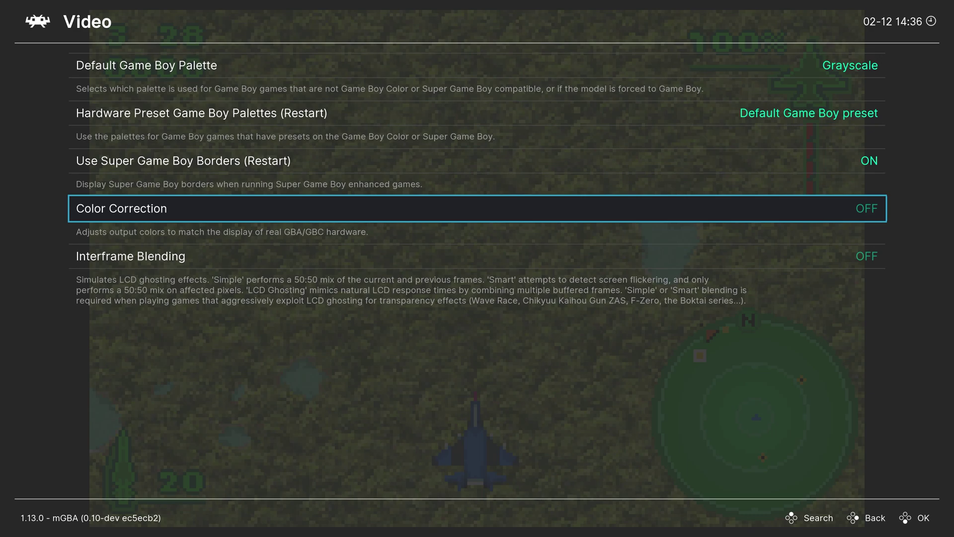
key("Return")
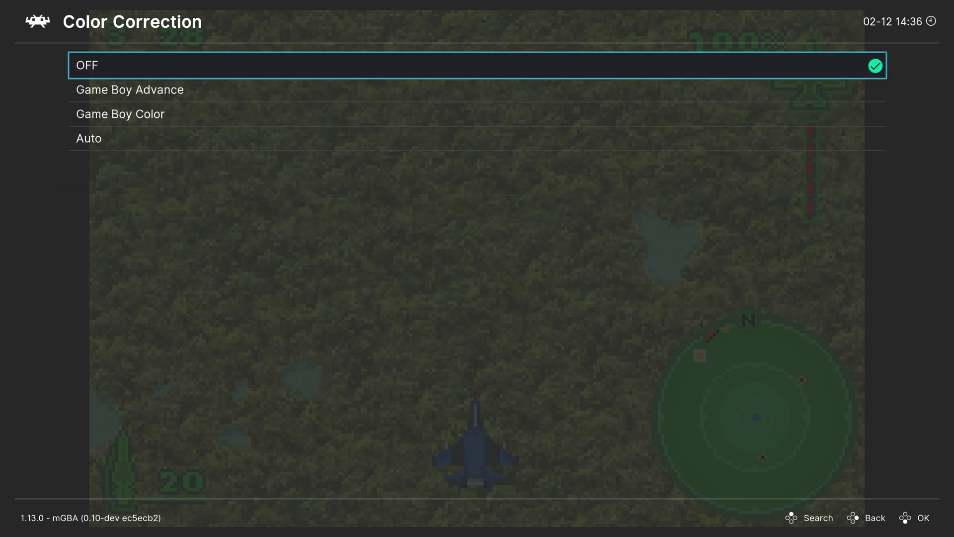
key("Down")
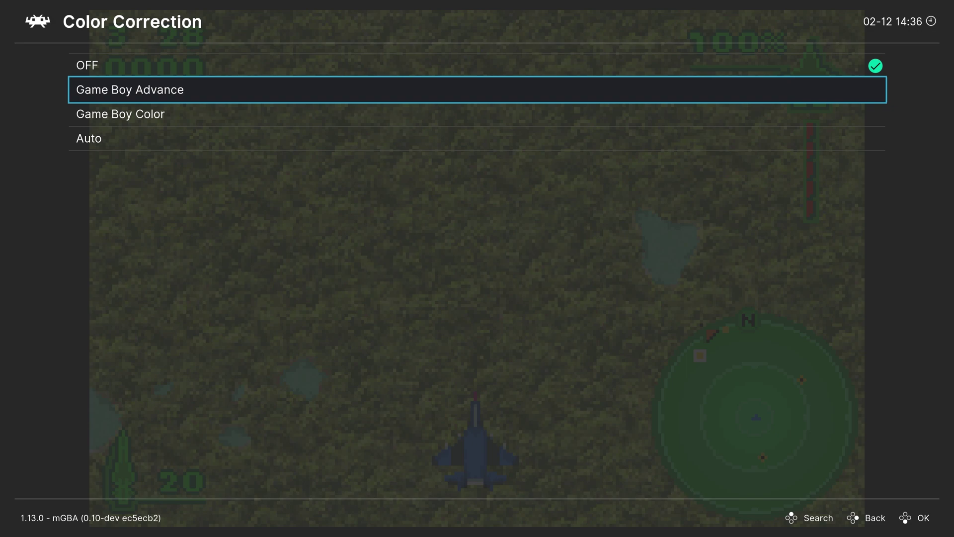
key("Return")
key("F1")
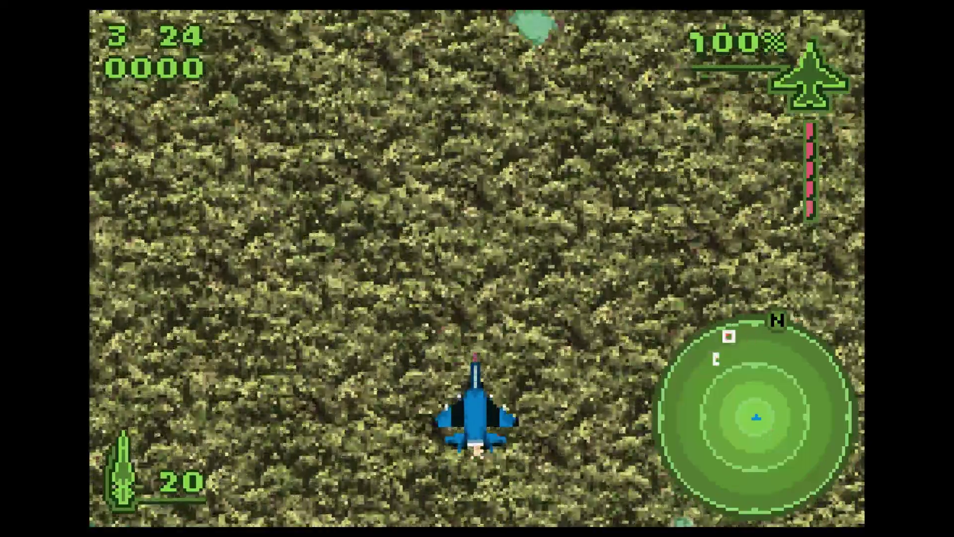
Switch Color Correction to OFF and compare the colours in game
key("F1")
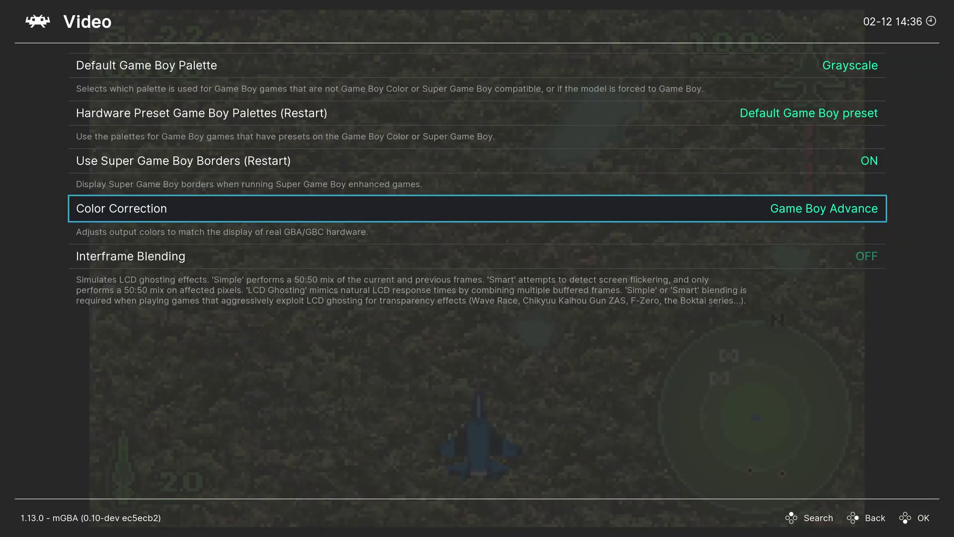
key("Return")
key("Return")
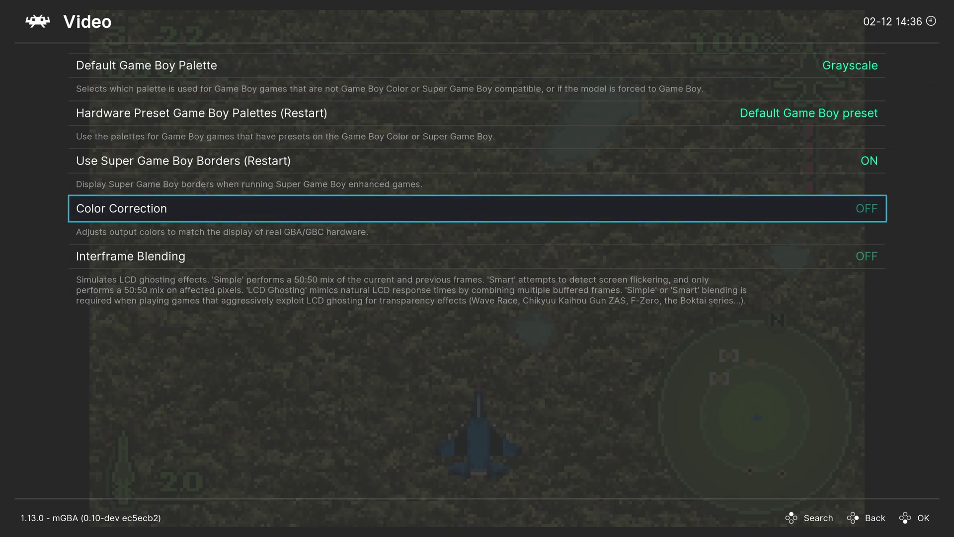
key("F1")
key("F1")
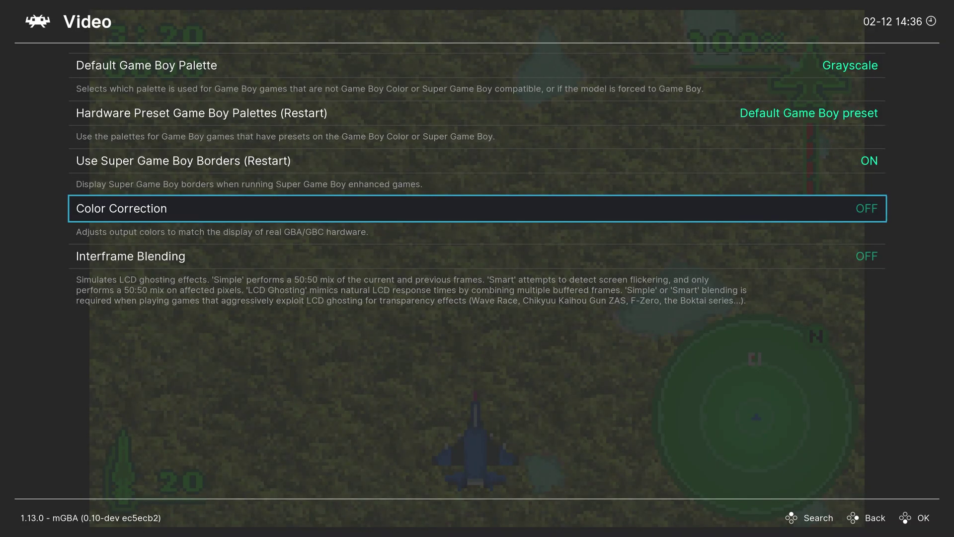
key("F1")
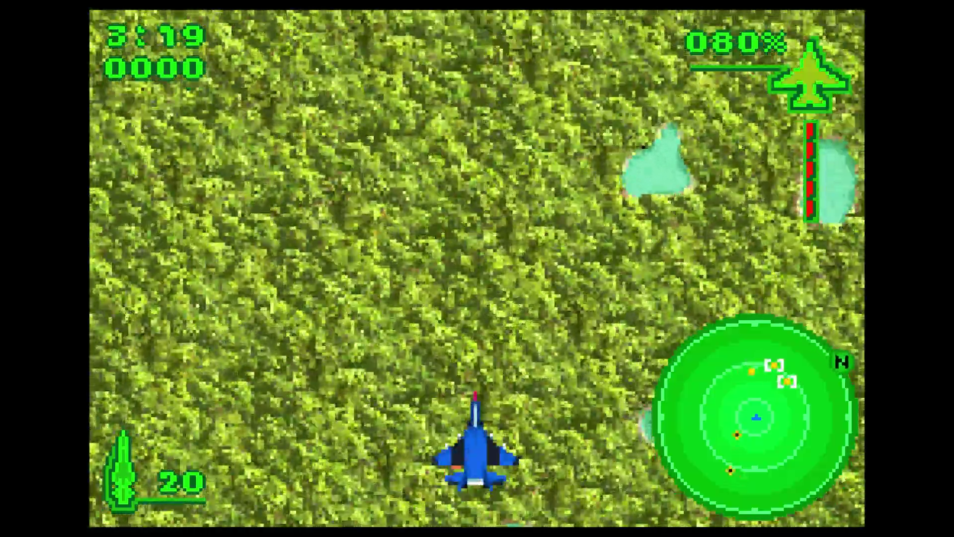
key("F1")
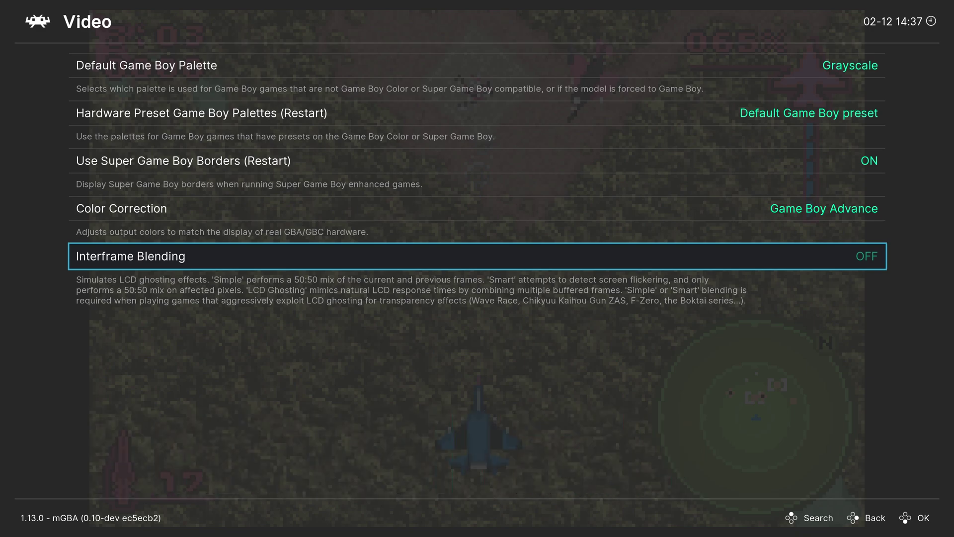
Set Interframe Blending to LCD Ghosting (Accurate) and view the effect in game
key("Return")
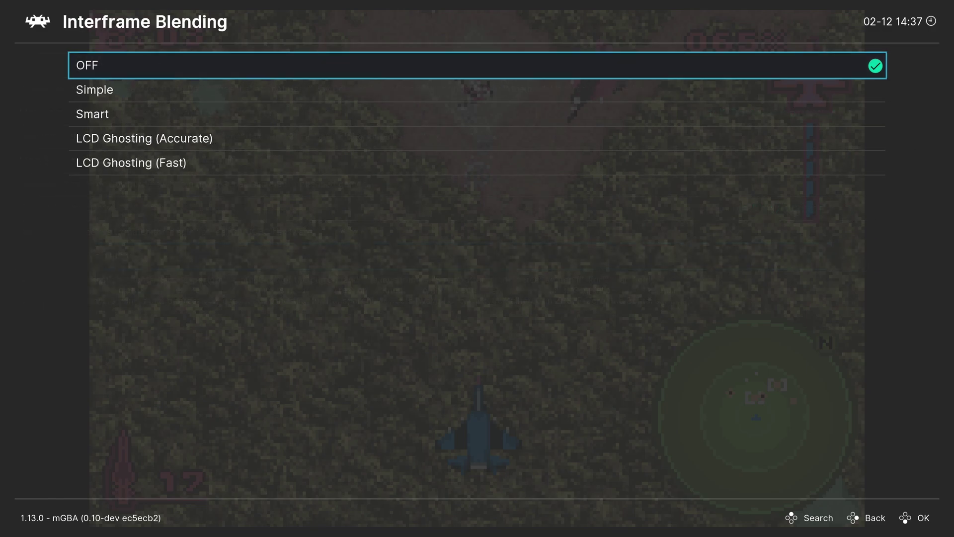
key("Down")
key("Down")
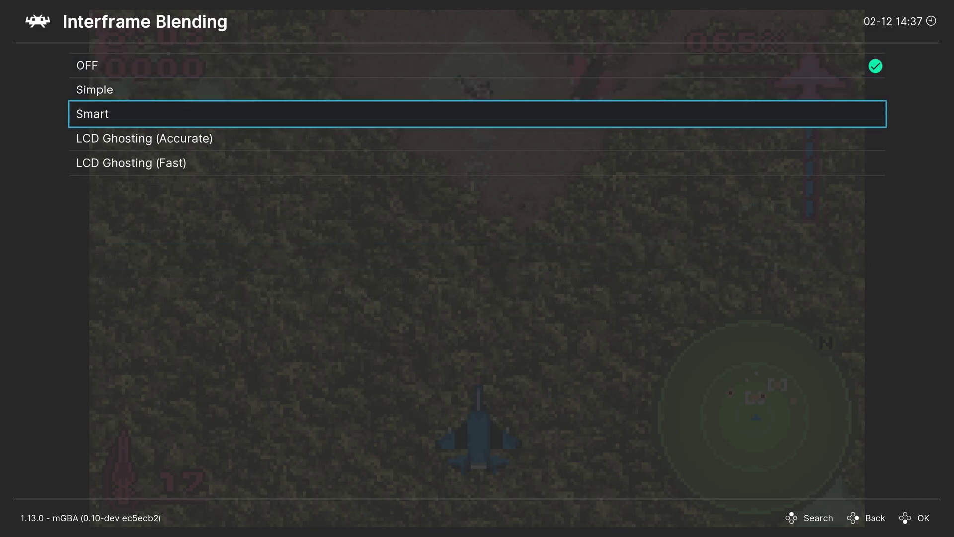
key("Down")
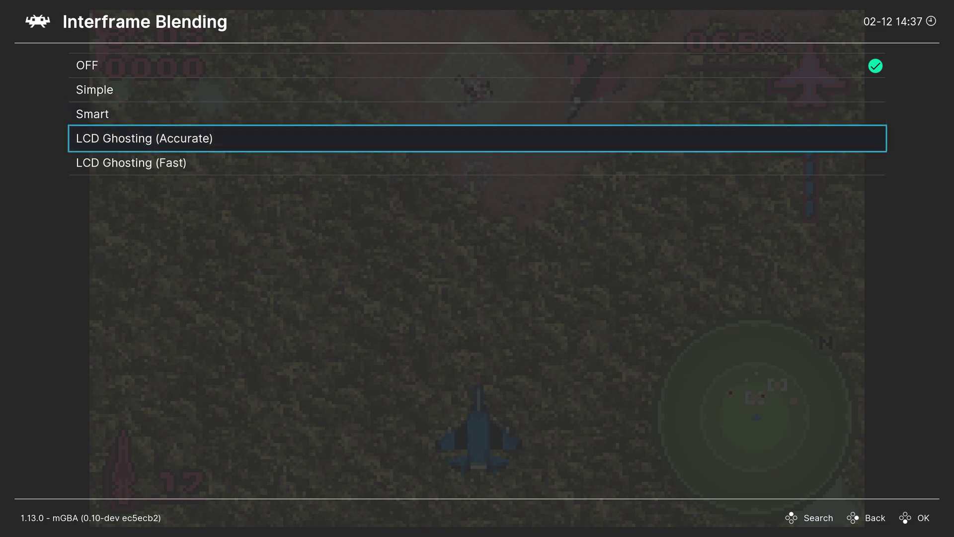
key("Down")
key("Up")
key("Up")
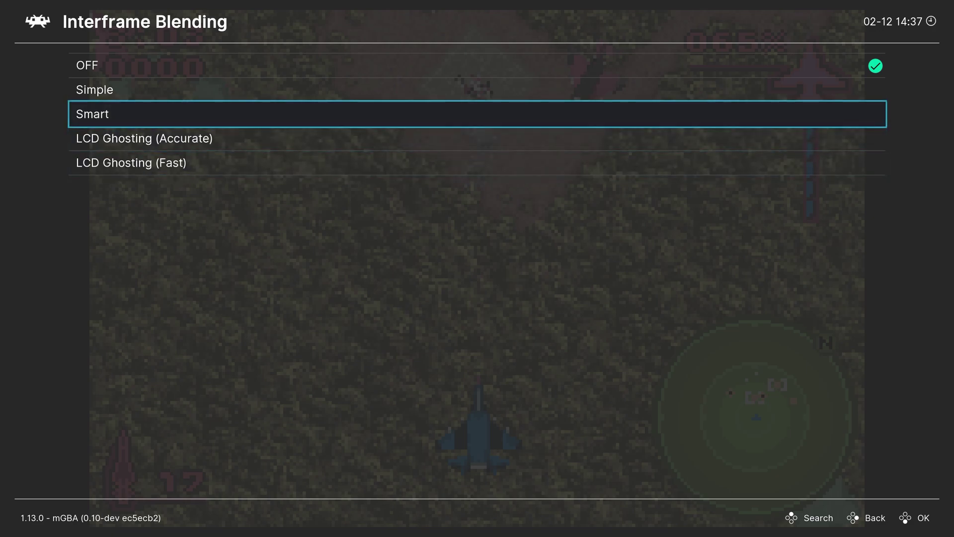
key("Up")
key("Down")
key("Down")
key("Down")
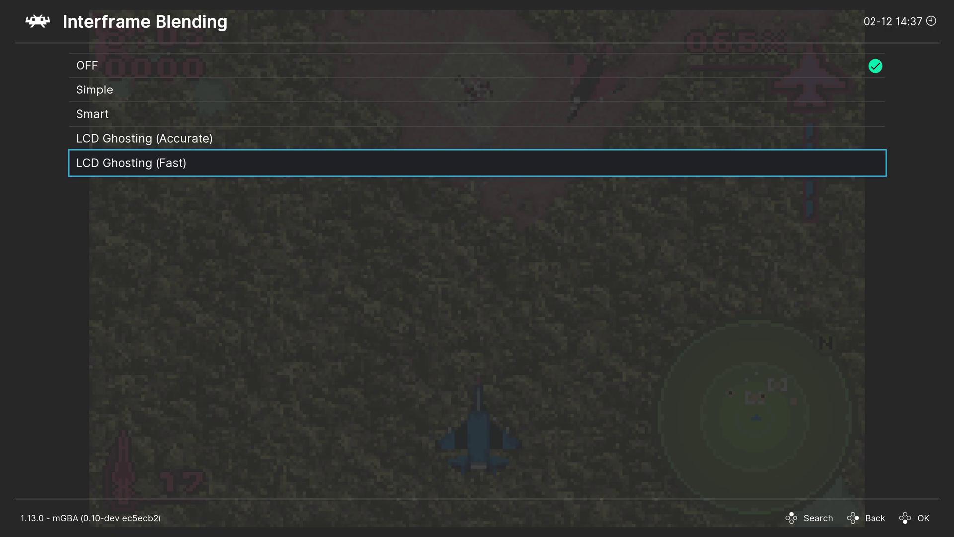
key("Up")
key("Up")
key("Up")
key("Down")
key("Down")
key("Down")
key("Up")
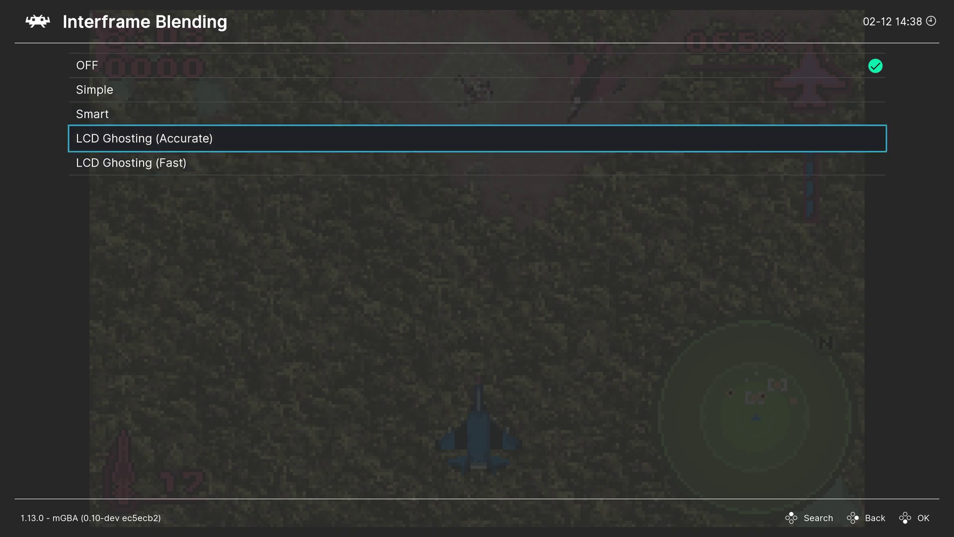
key("Return")
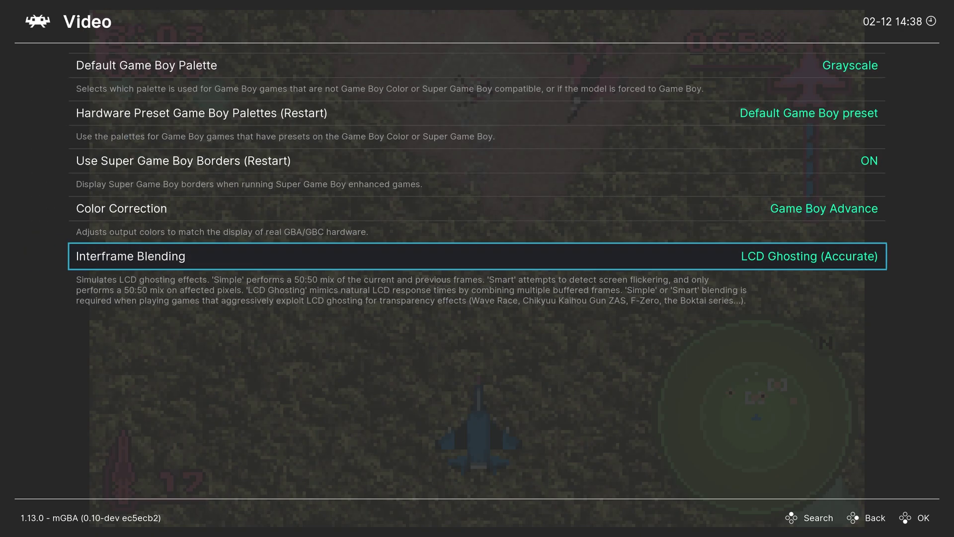
key("F1")
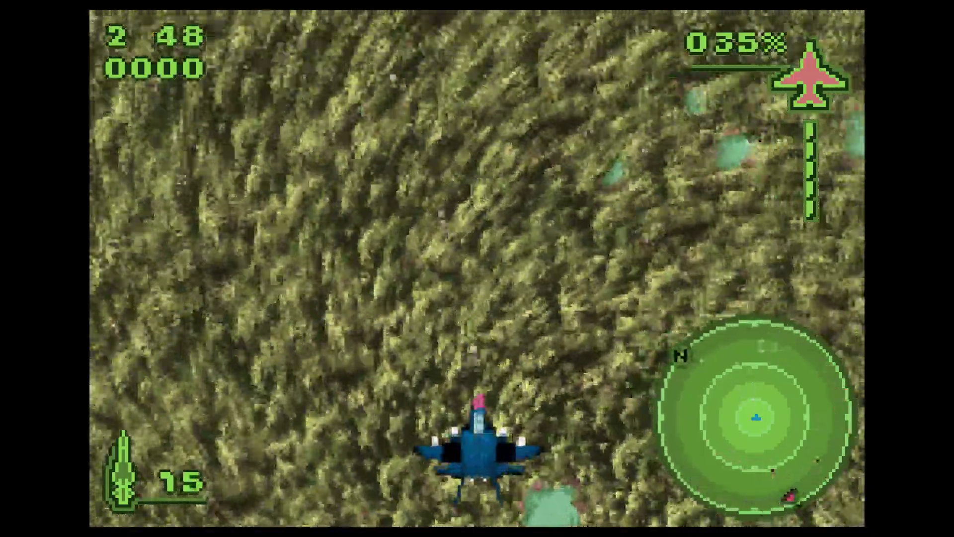
Open the core's Audio options and turn the Low Pass Filter ON
key("F1")
key("Return")
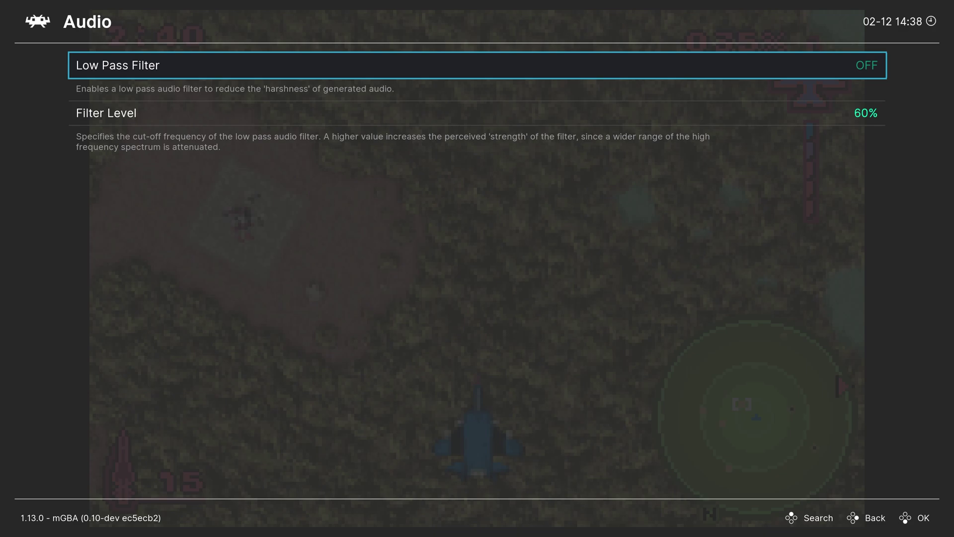
key("Return")
Check the Filter Level options, keep it at 60%, and return to the core options list
key("Down")
key("Return")
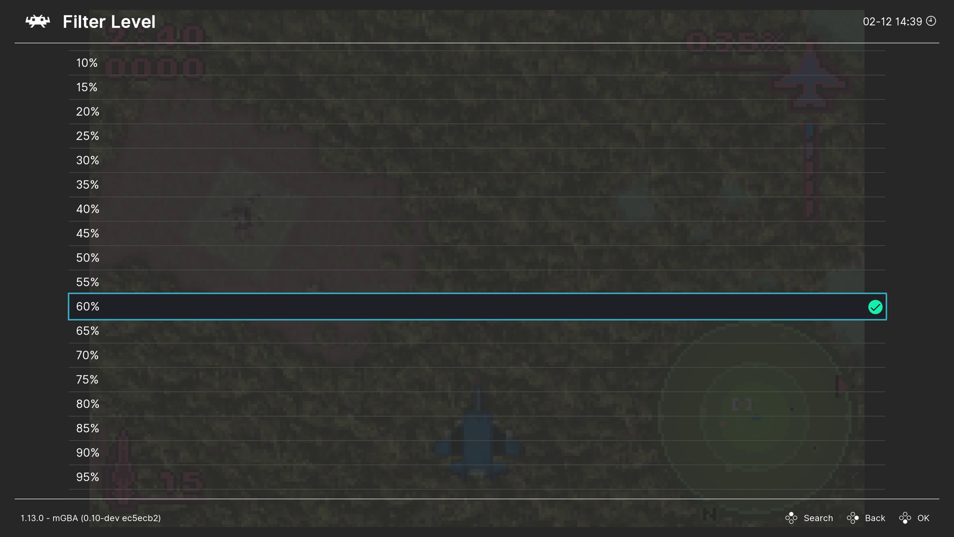
key("BackSpace")
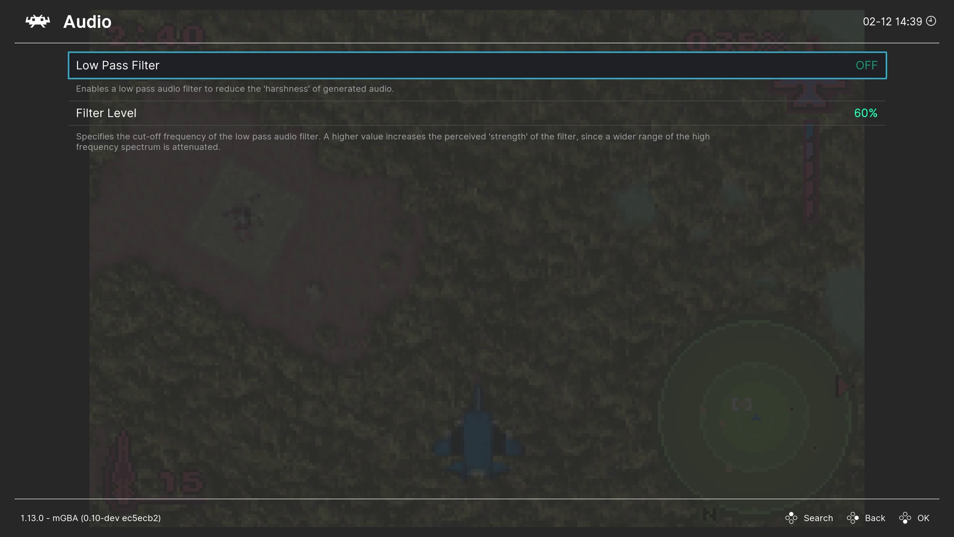
key("BackSpace")
In Input & Auxiliary Devices, browse the Solar Sensor Level values and leave it at 0
key("Down")
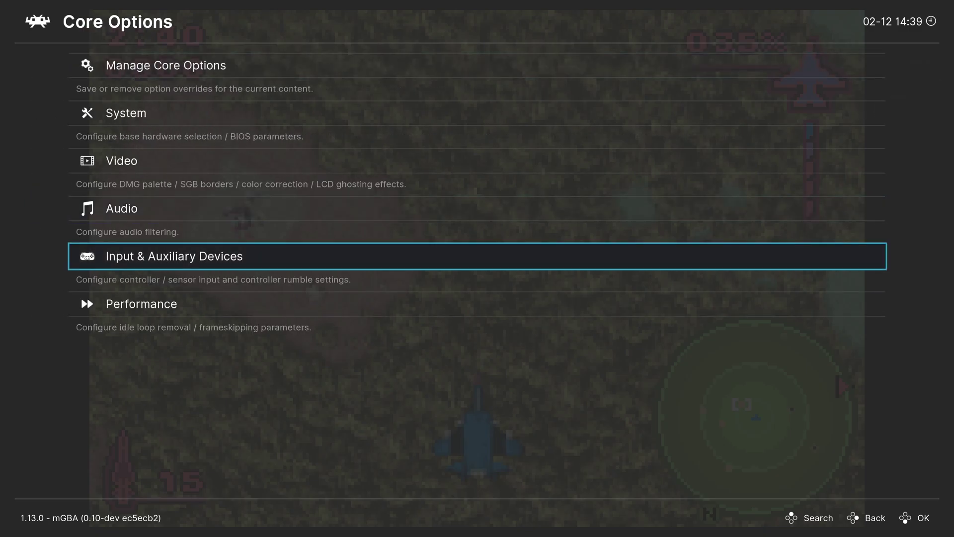
key("Return")
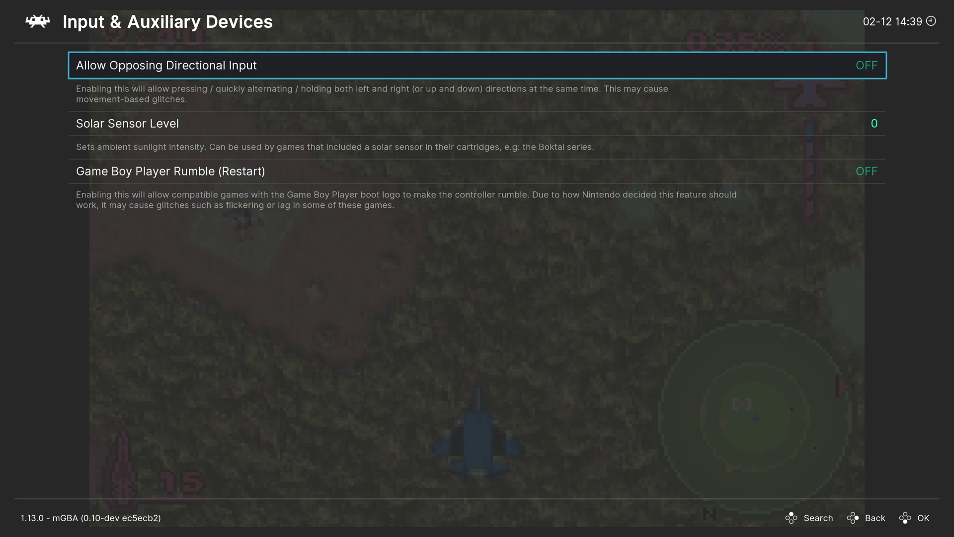
key("Down")
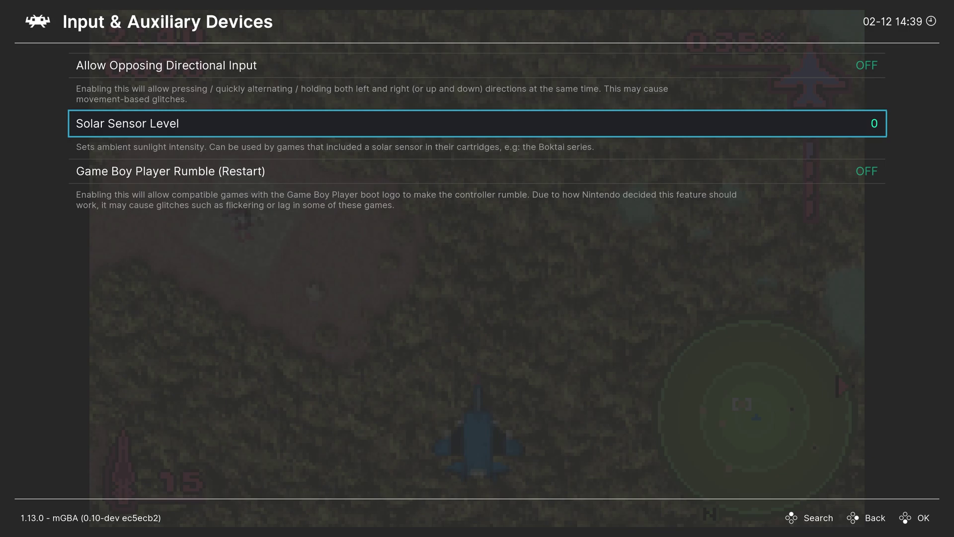
key("Return")
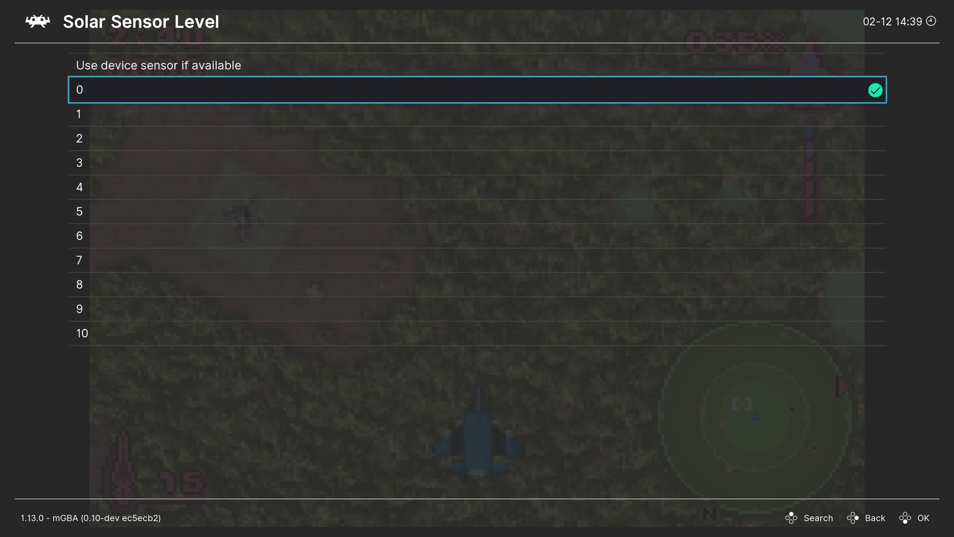
key("Down")
key("Down")
key("Down")
key("Down")
key("Down")
key("Down")
key("Down")
key("Down")
key("Down")
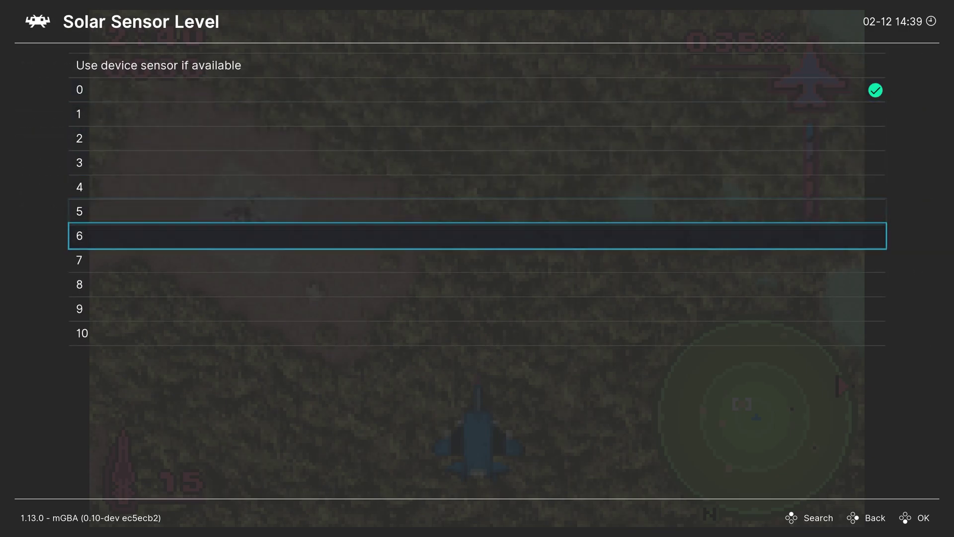
key("Down")
key("Down")
key("Down")
key("Down")
key("Down")
key("Down")
key("Down")
key("Down")
key("Down")
key("Down")
key("Down")
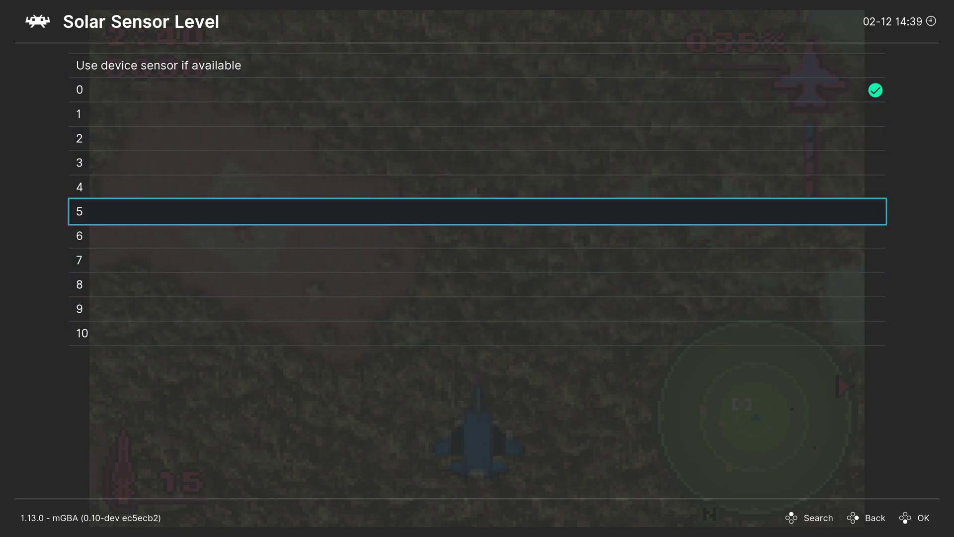
key("Down")
key("Down")
key("Down")
key("Down")
key("Down")
key("Down")
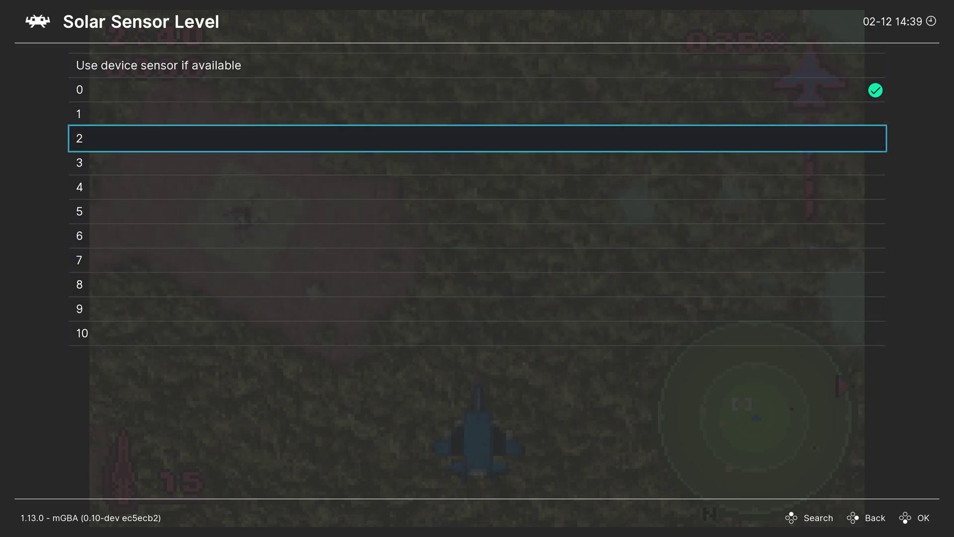
key("BackSpace")
Switch Game Boy Player Rumble to ON and return to the core option categories
key("Down")
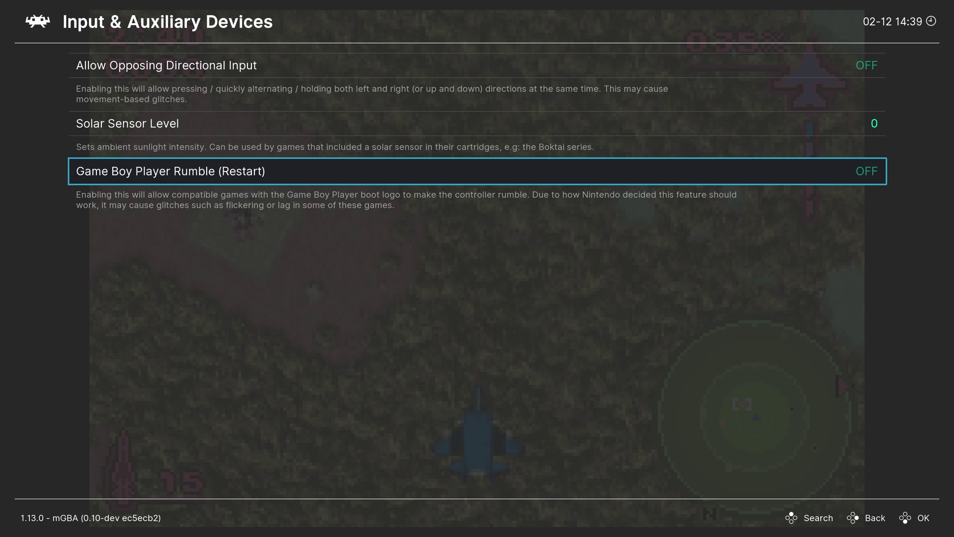
key("Right")
key("Left")
key("Right")
key("BackSpace")
key("Down")
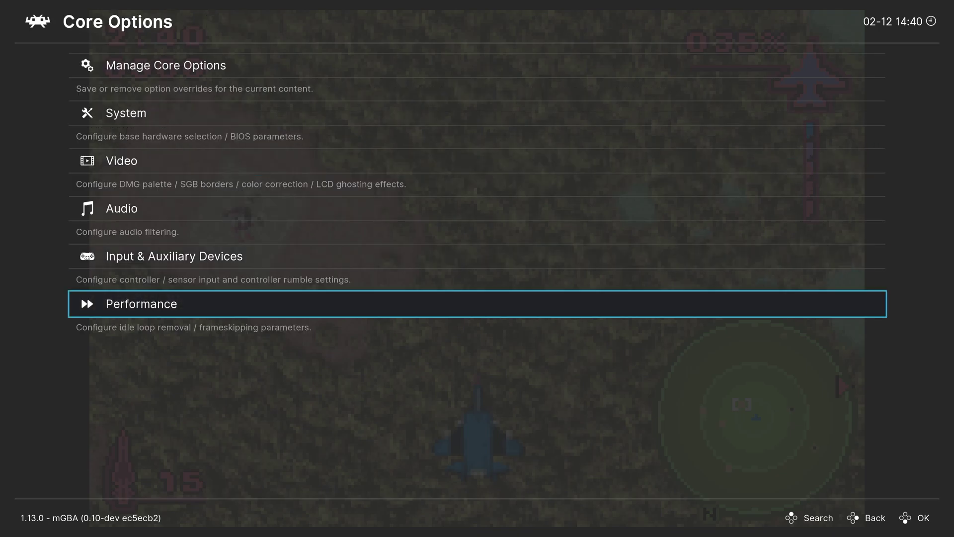
key("Return")
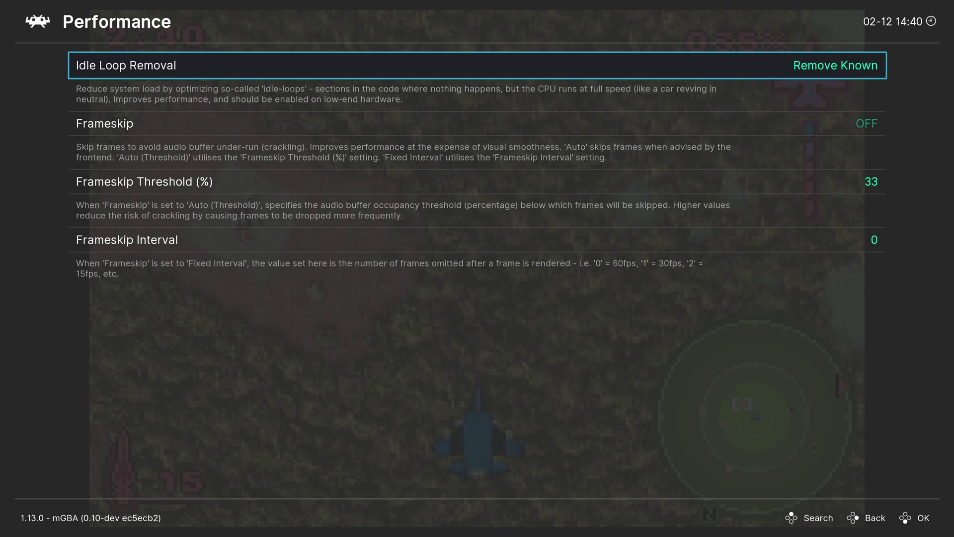
key("Return")
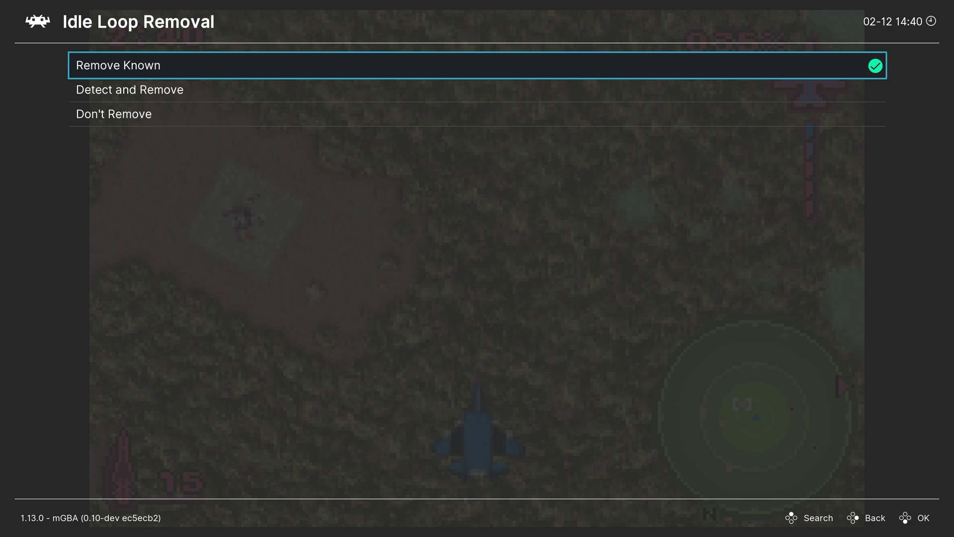
key("Down")
key("Down")
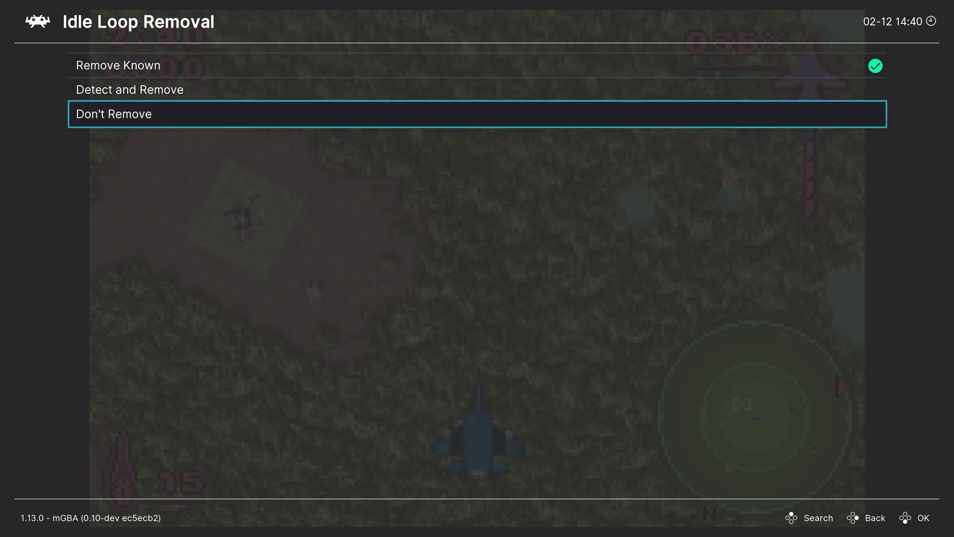
key("Return")
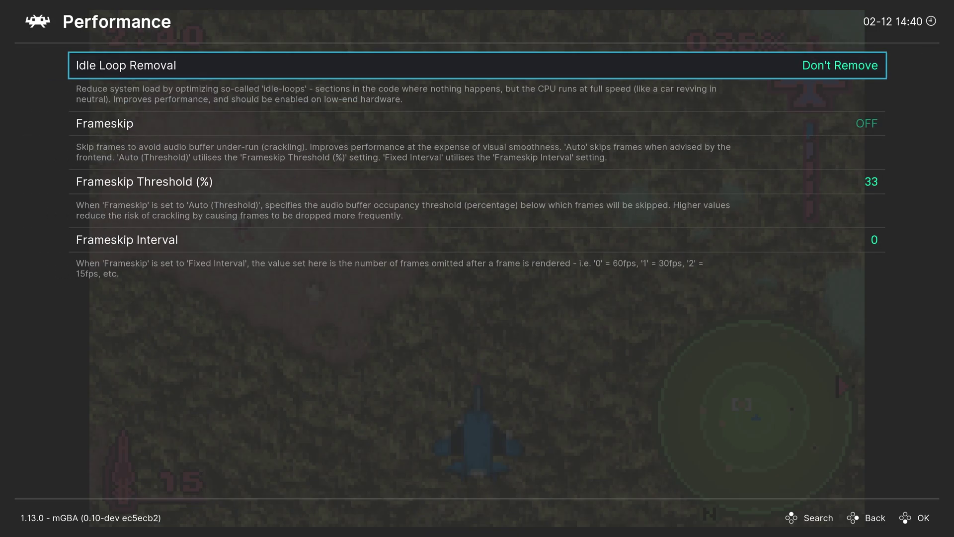
key("Return")
key("Up")
key("Up")
key("Return")
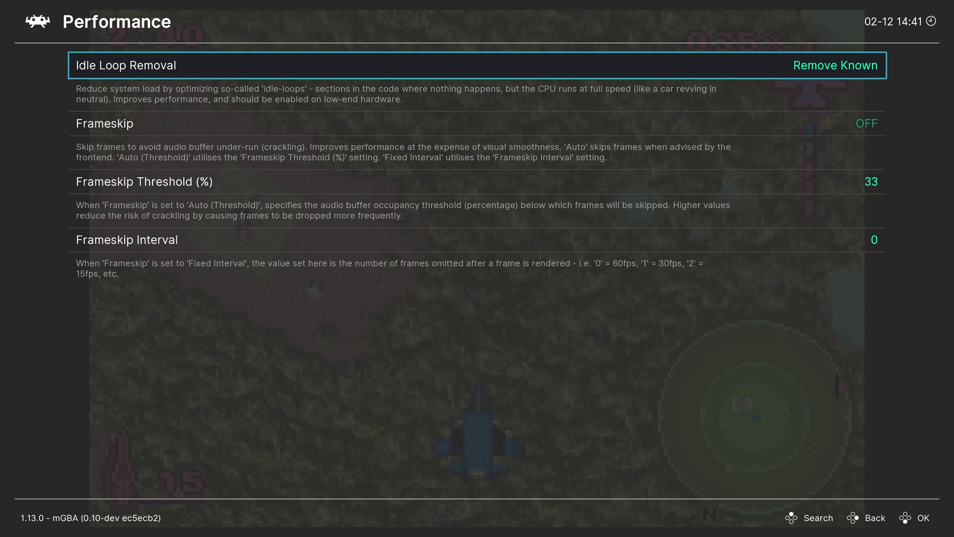
key("Down")
key("Down")
key("Down")
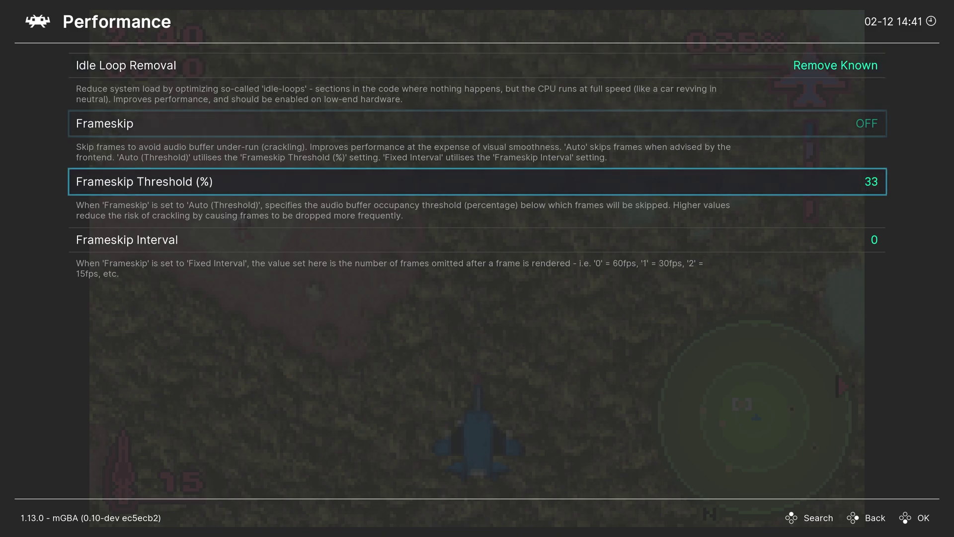
key("Up")
key("Up")
key("Down")
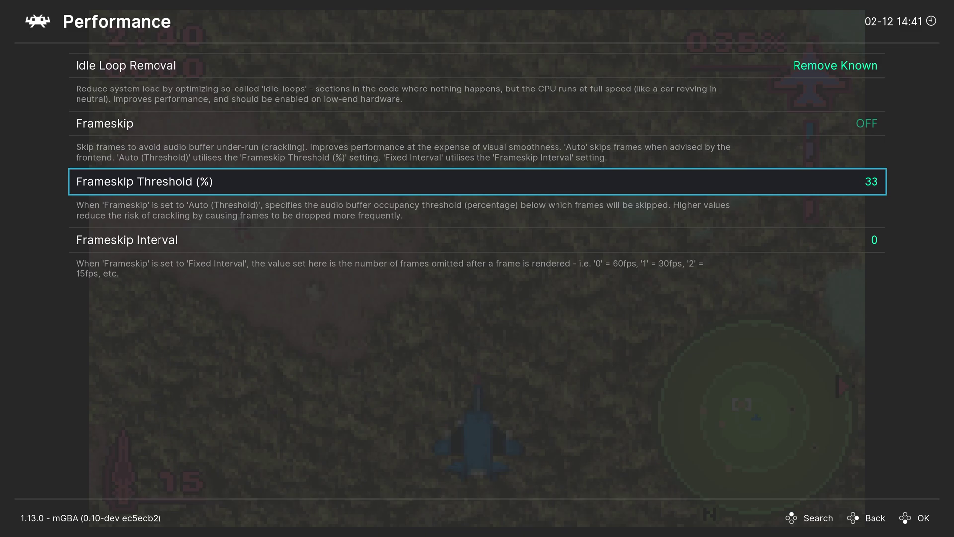
key("Up")
key("Down")
key("Down")
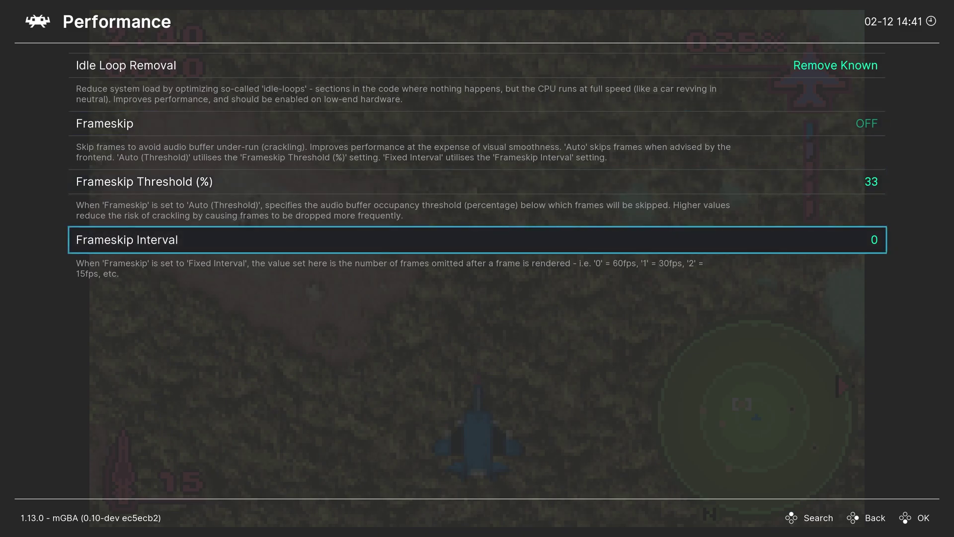
key("BackSpace")
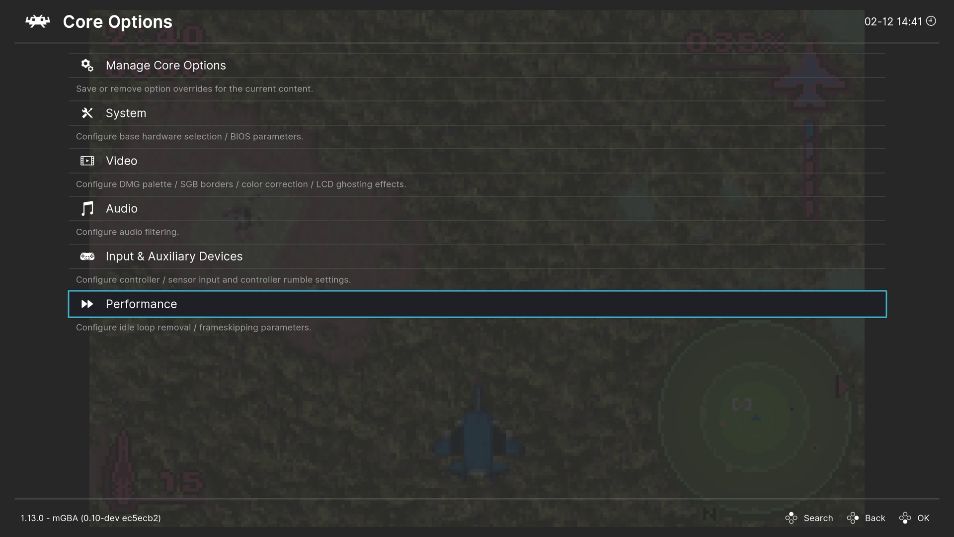
key("Up")
key("Up")
key("Up")
key("Up")
key("Up")
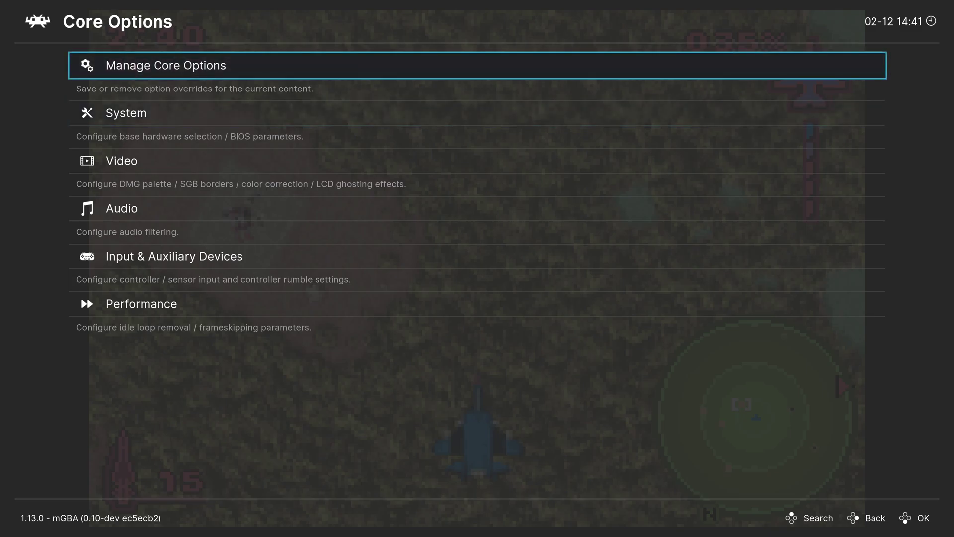
Look into Manage Core Options, then go back to the game's Quick Menu
key("Return")
key("Down")
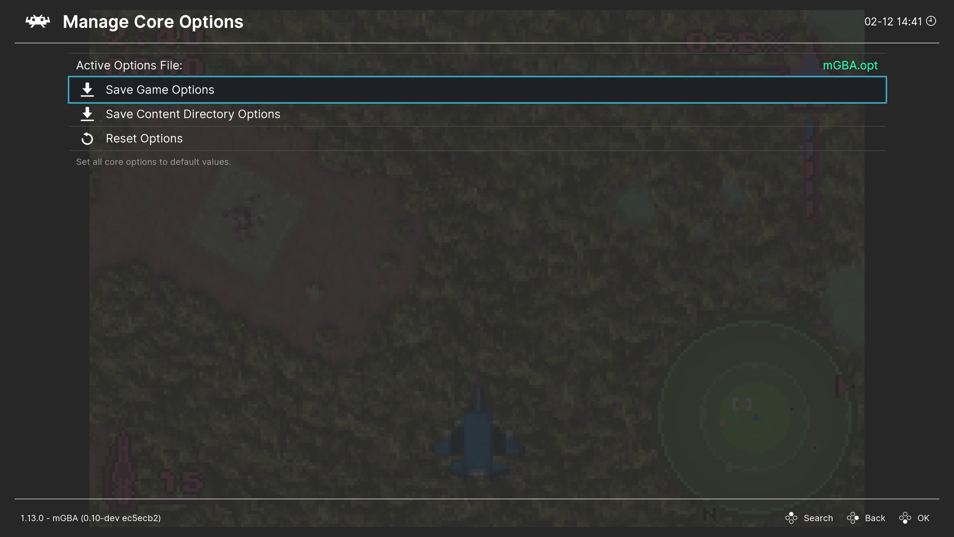
key("BackSpace")
key("BackSpace")
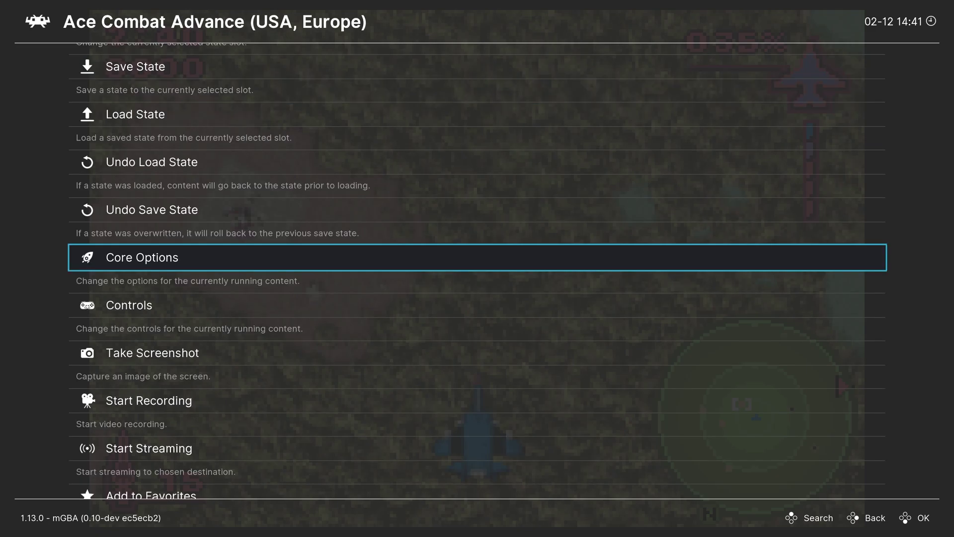
Open Shaders > Load Preset and browse into the shaders_slang folder's category list
key("Down")
key("Down")
key("Down")
key("Down")
key("Down")
key("Down")
key("Down")
key("Down")
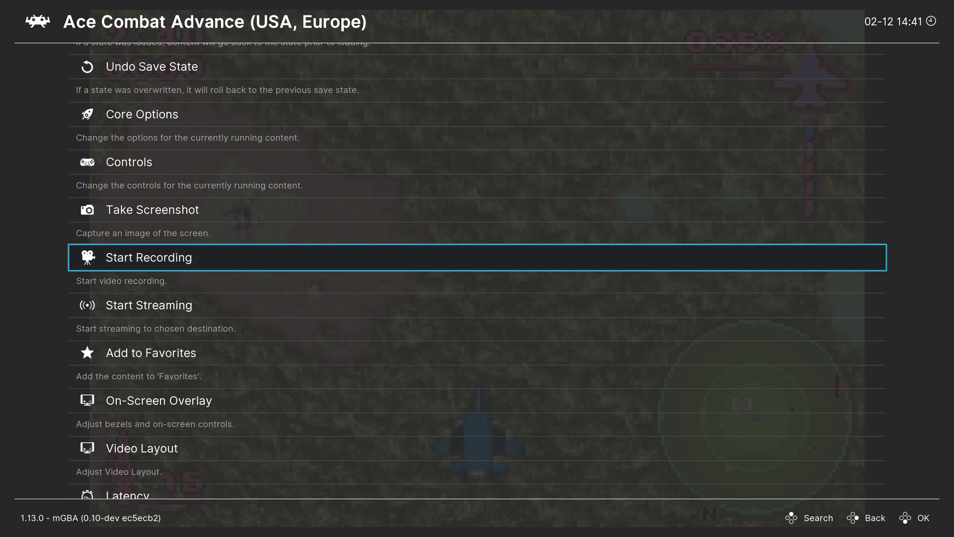
key("Down")
key("Down")
key("Down")
key("Down")
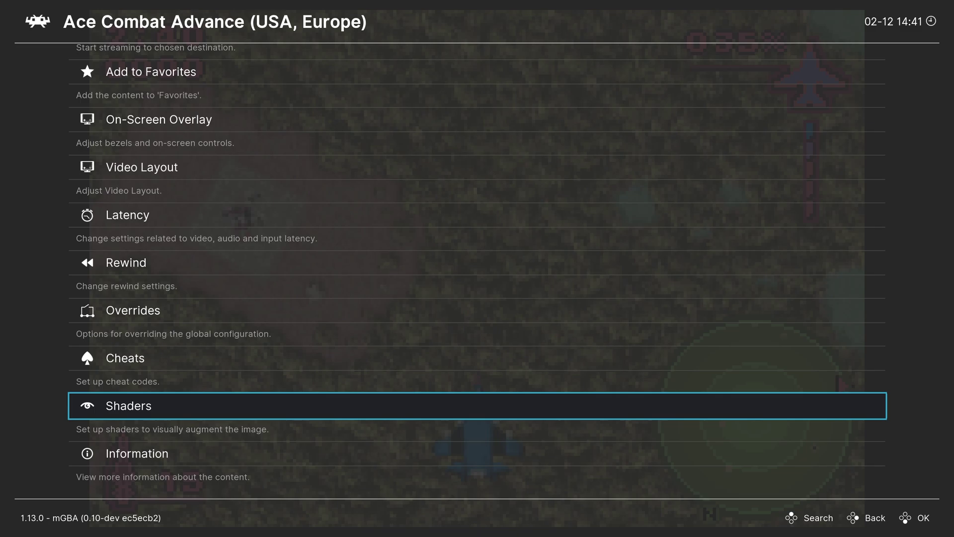
key("Return")
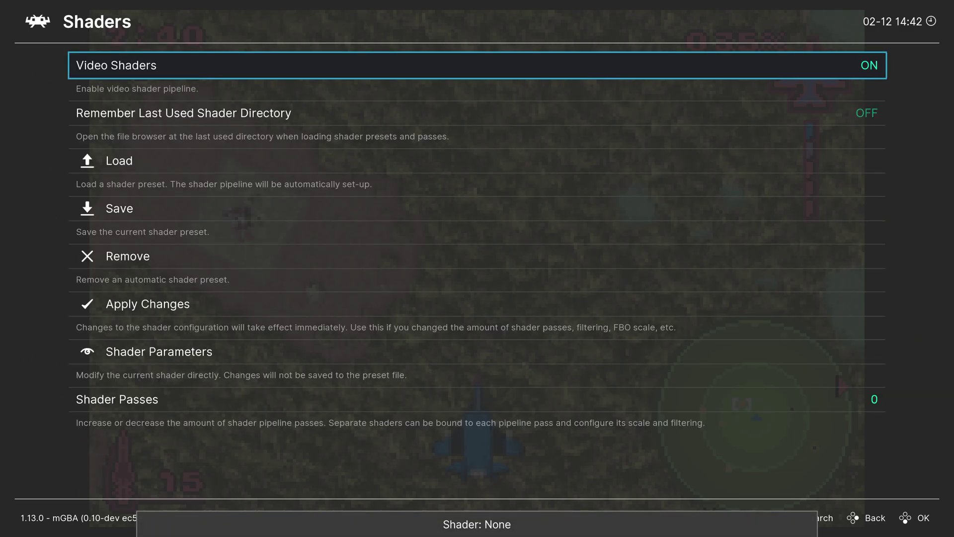
key("Down")
key("Down")
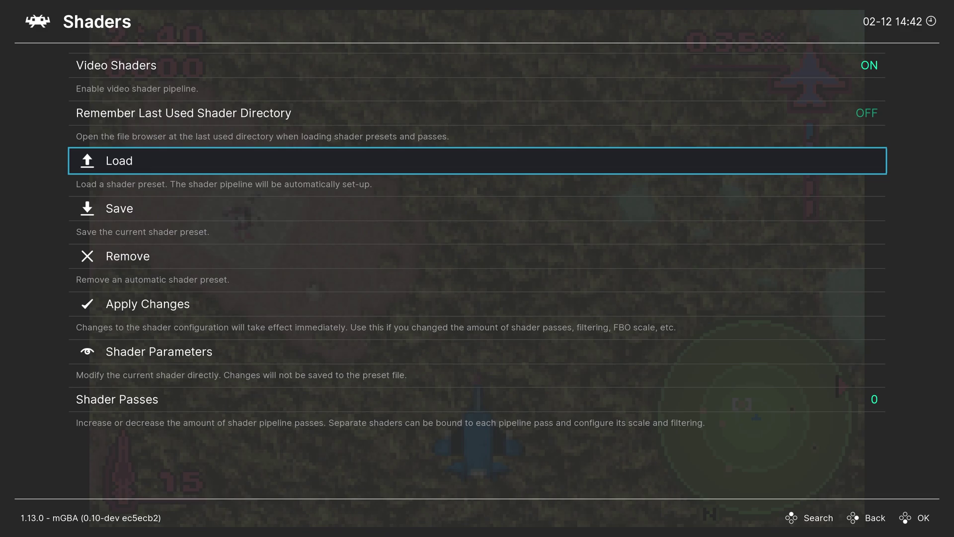
key("Return")
key("Down")
key("Down")
key("Return")
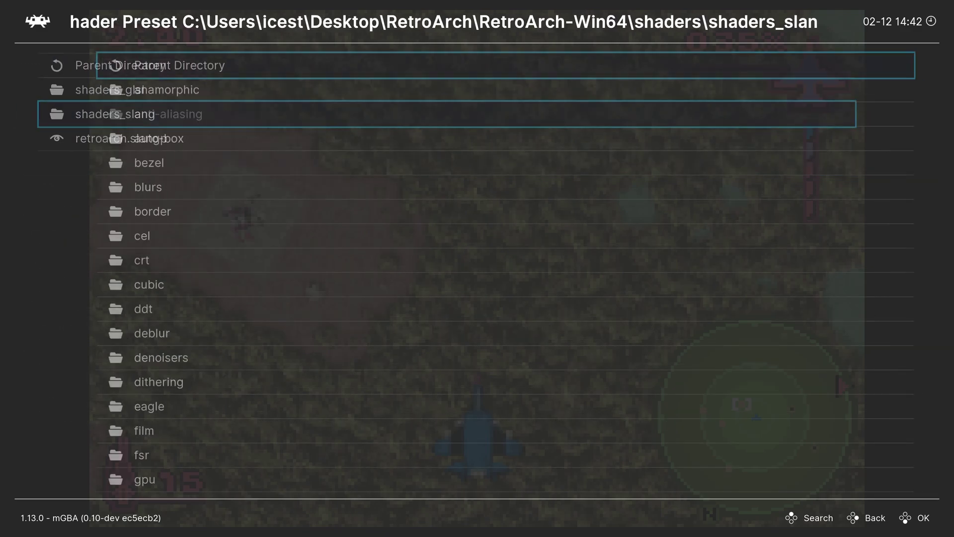
key("Down")
key("Down")
key("Down")
key("Down")
key("Down")
key("Down")
key("Down")
key("Down")
key("Down")
key("Down")
key("Down")
key("Down")
key("Down")
key("Down")
key("Down")
key("Down")
key("Down")
key("Down")
key("Down")
key("Down")
key("Down")
key("Down")
key("Down")
key("Down")
key("Down")
key("Down")
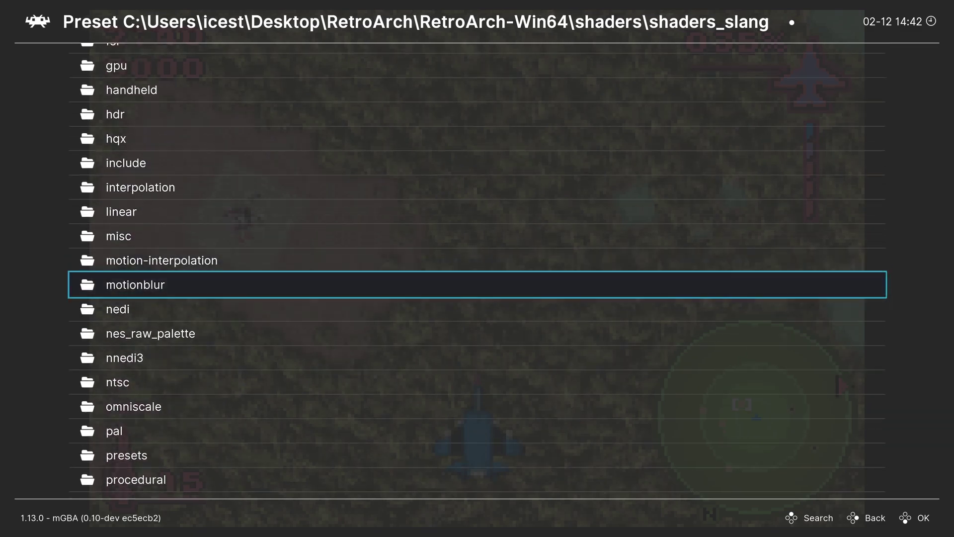
key("Down")
key("Down")
key("Down")
key("Down")
key("Down")
key("Down")
key("Down")
key("Down")
key("Down")
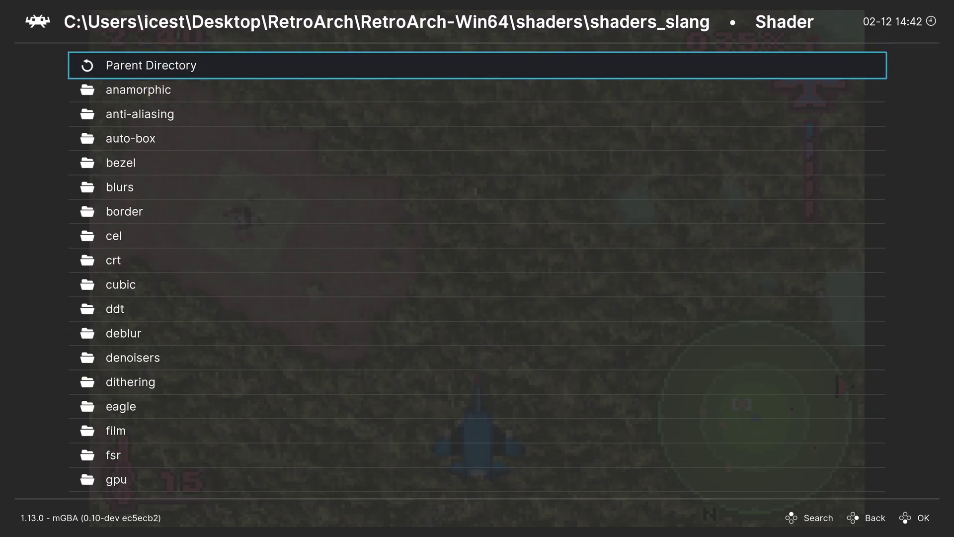